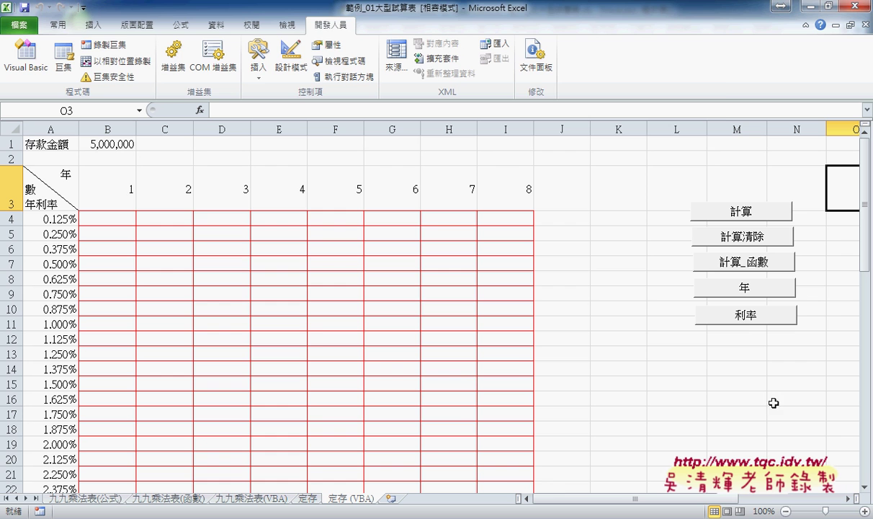
Run the 利率 macro with limit 2, then select the leftover bordered cells A20:A27
click(706, 315)
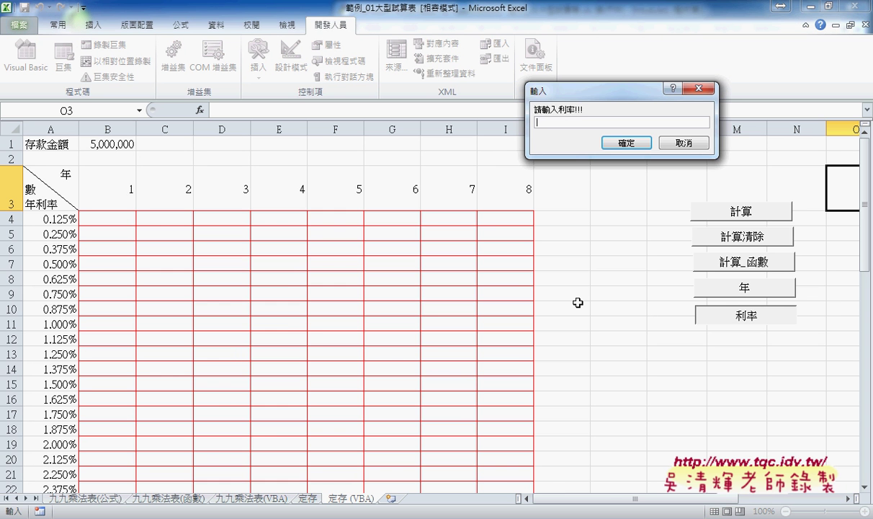
text(2)
key(Return)
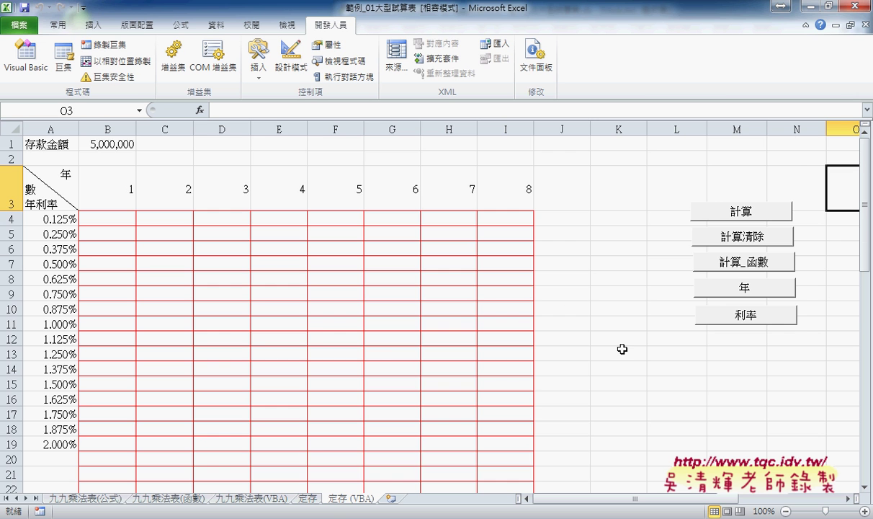
scroll(375, 334, down, 2)
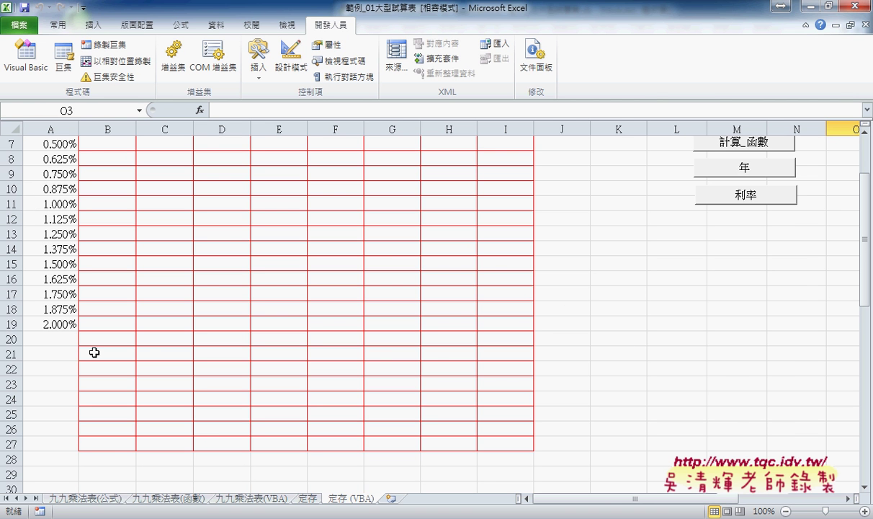
drag(50, 338, 48, 443)
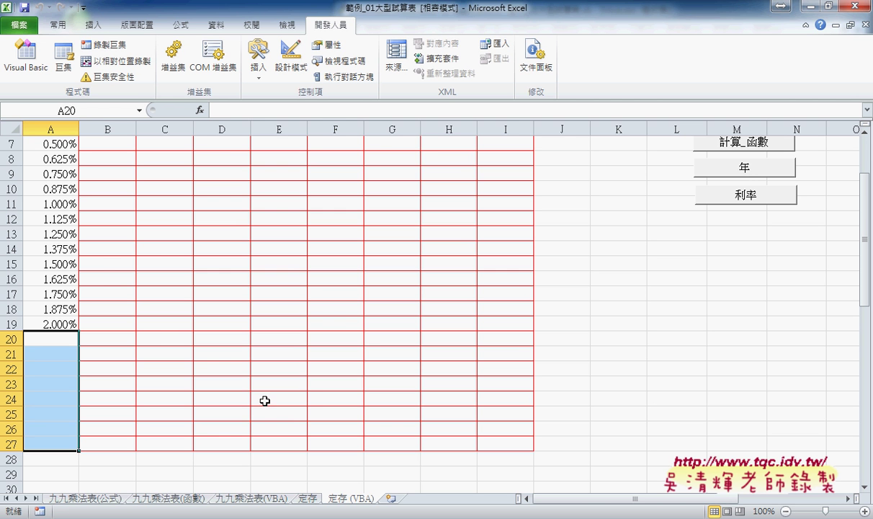
Open the 年 macro code and copy its 清除框線 block to the top of Sub 利率
right_click(751, 170)
click(752, 268)
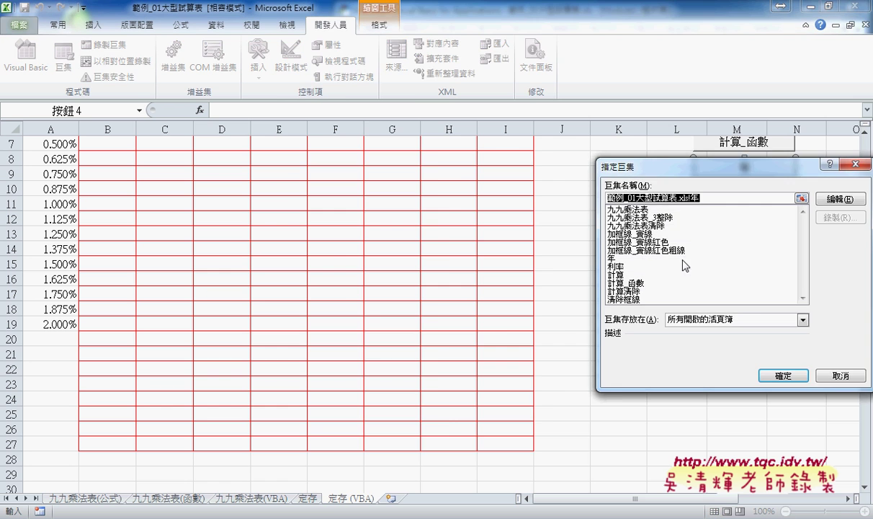
click(836, 198)
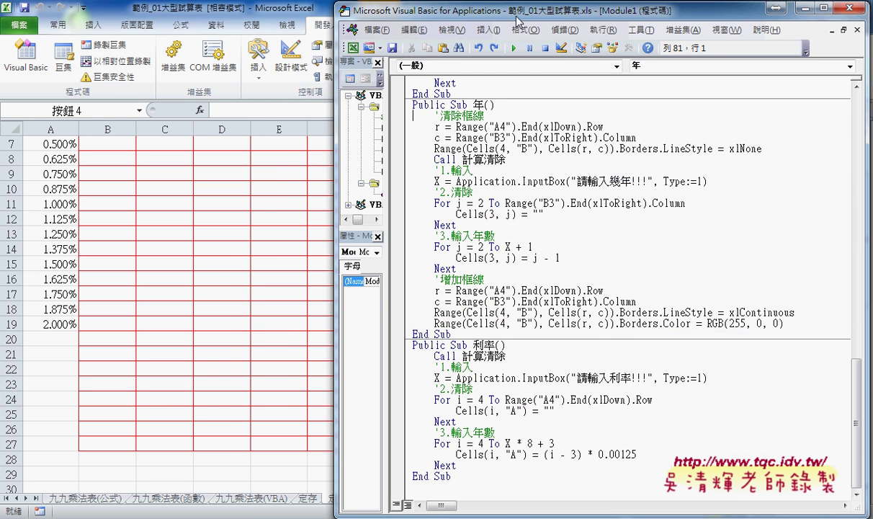
drag(517, 22, 389, 21)
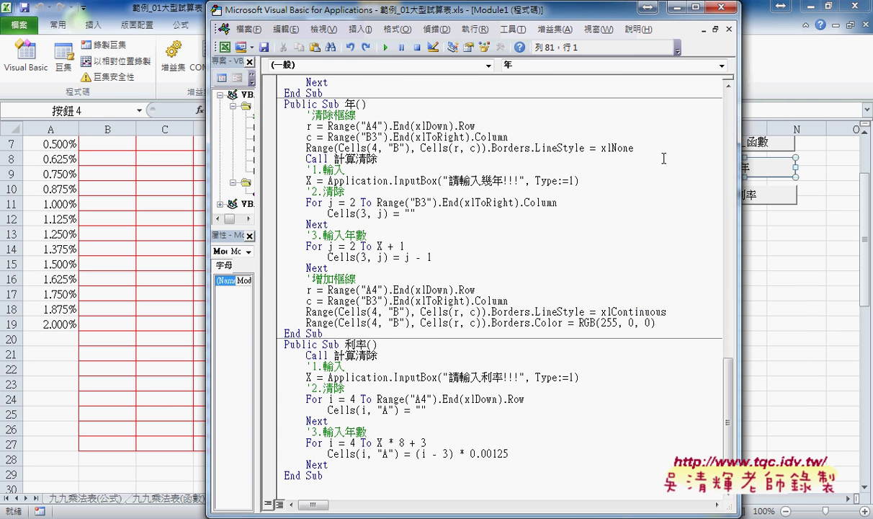
drag(634, 148, 284, 110)
right_click(319, 130)
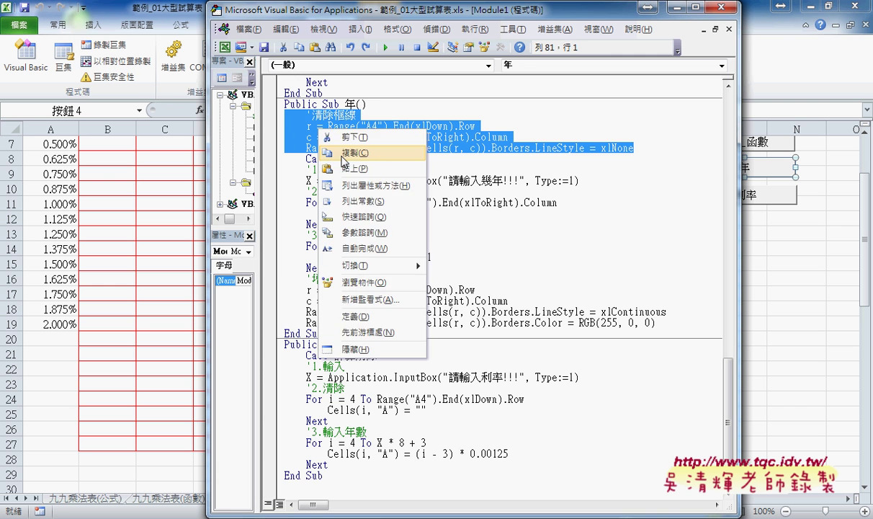
click(344, 152)
click(386, 345)
key(Return)
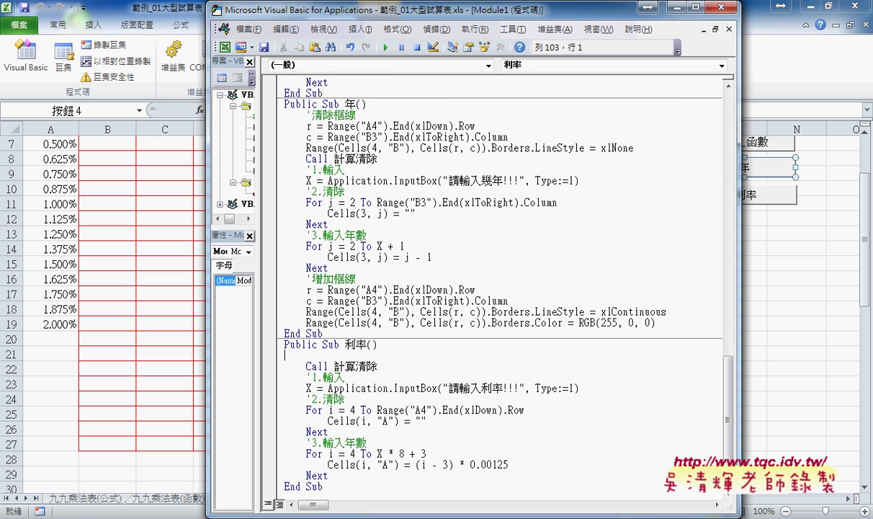
key(ctrl+v)
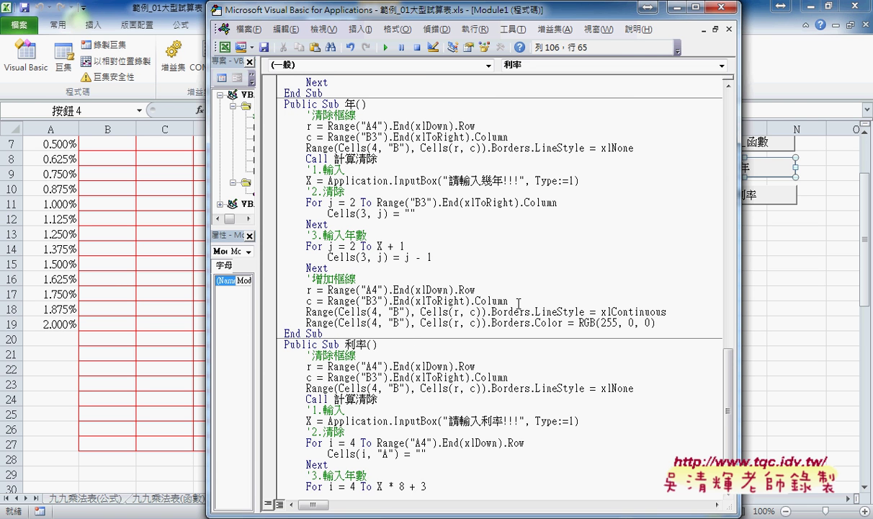
Copy Sub 年's 增加框線 red-border block to the end of Sub 利率 and fix its indent
drag(655, 322, 306, 286)
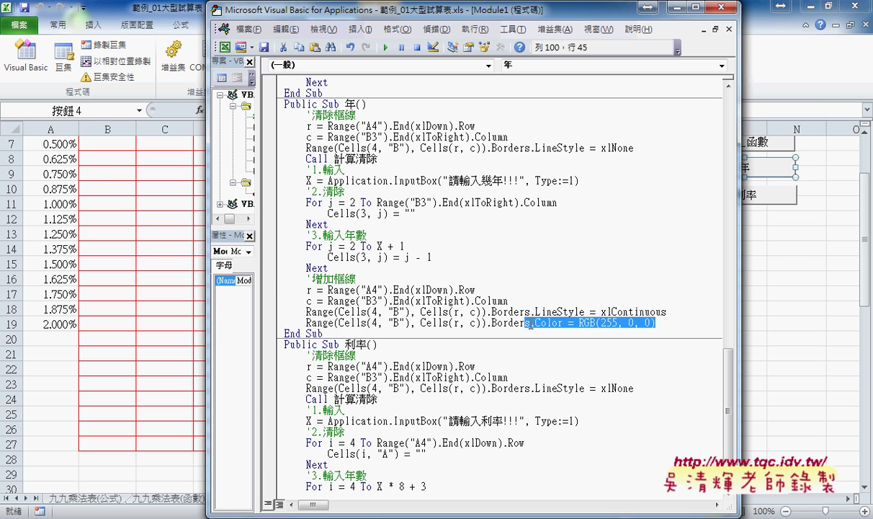
right_click(318, 272)
click(348, 294)
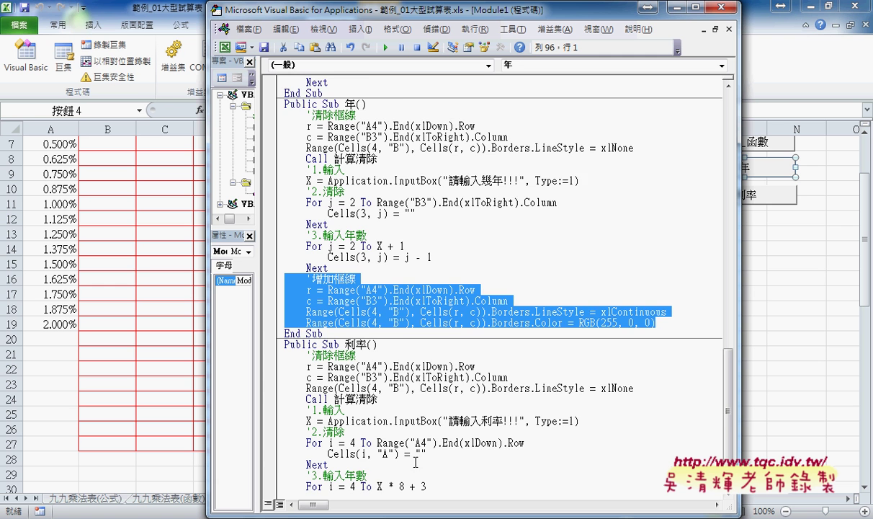
scroll(432, 454, down, 1)
click(339, 447)
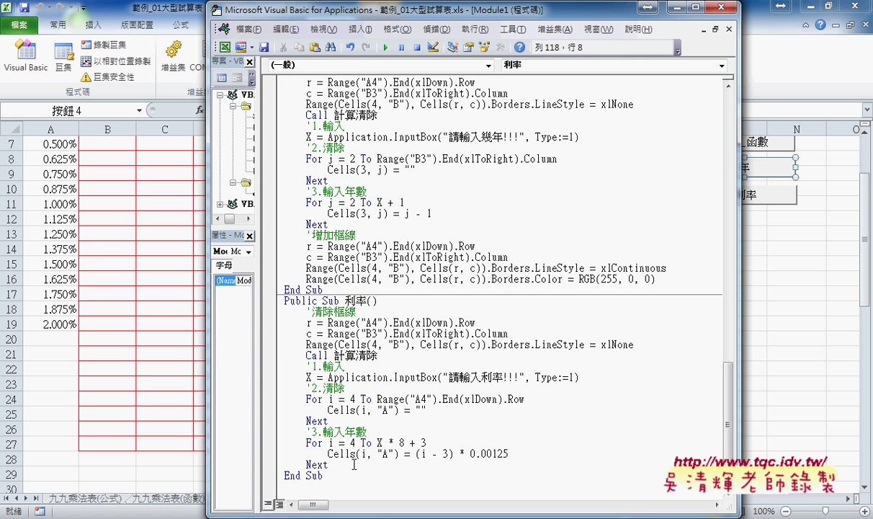
key(Return)
key(ctrl+v)
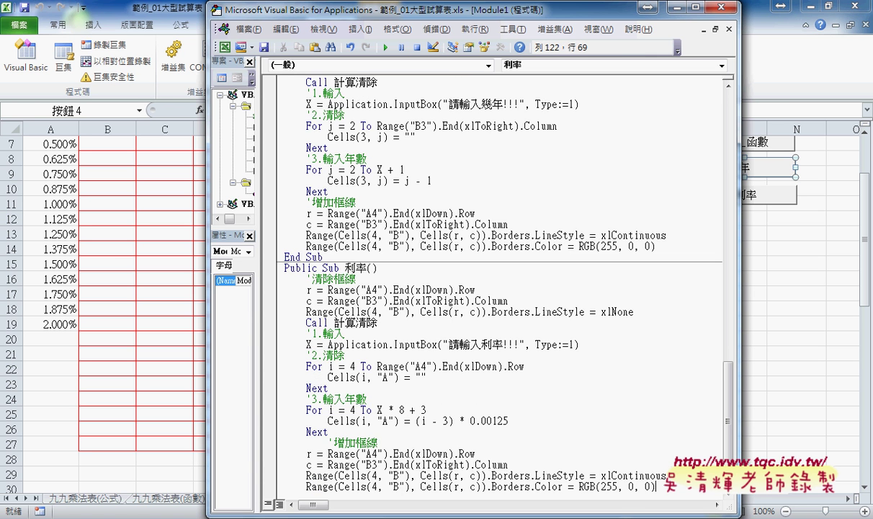
click(329, 442)
key(BackSpace)
key(BackSpace)
key(BackSpace)
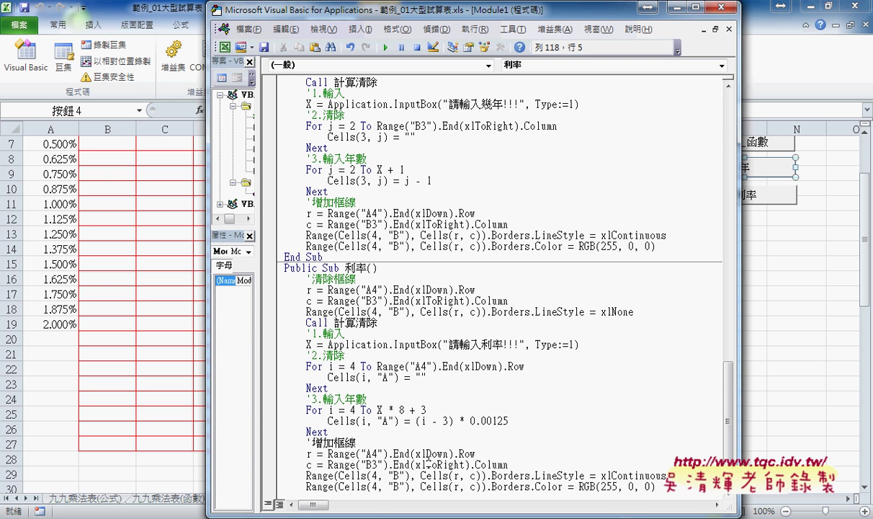
Rerun the 利率 macro with limits 3, 1 and 2 to check the red borders resize
click(800, 308)
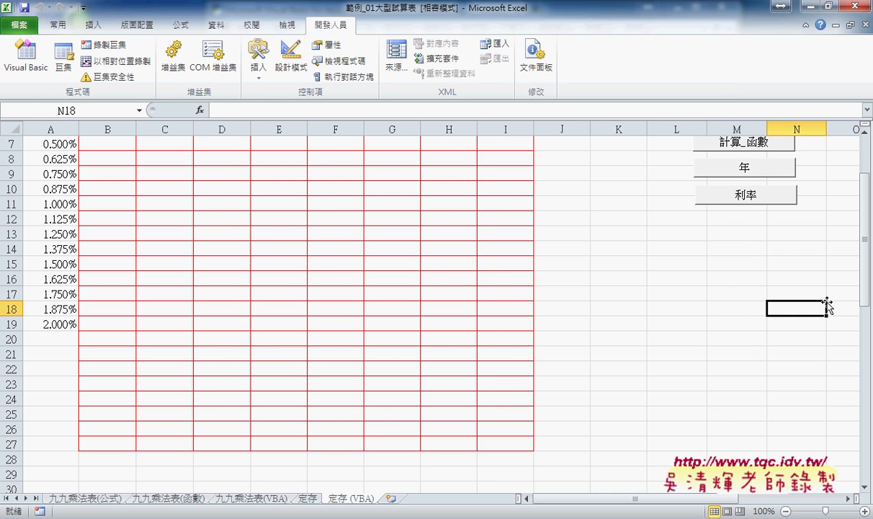
click(772, 201)
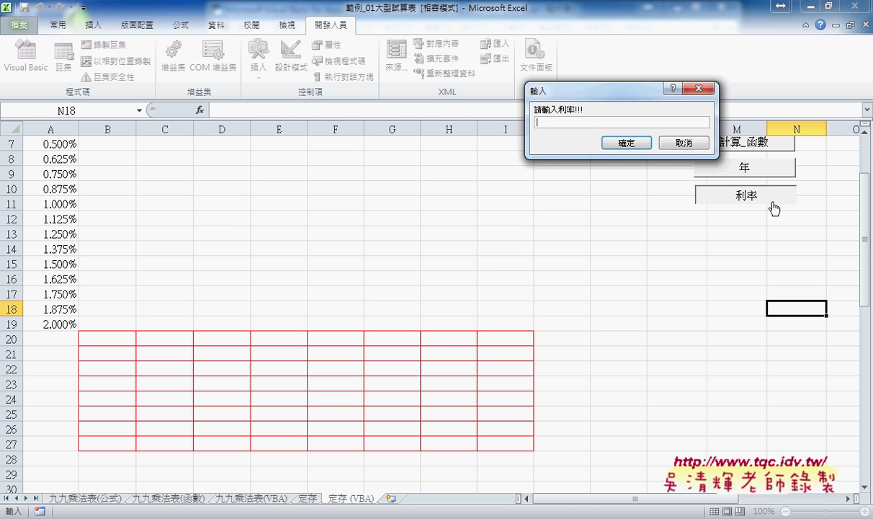
text(3)
key(Return)
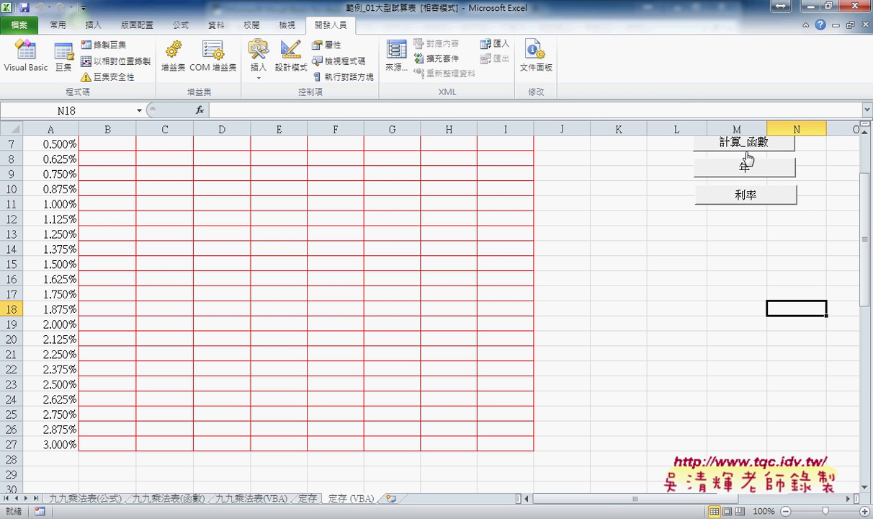
click(746, 193)
text(1)
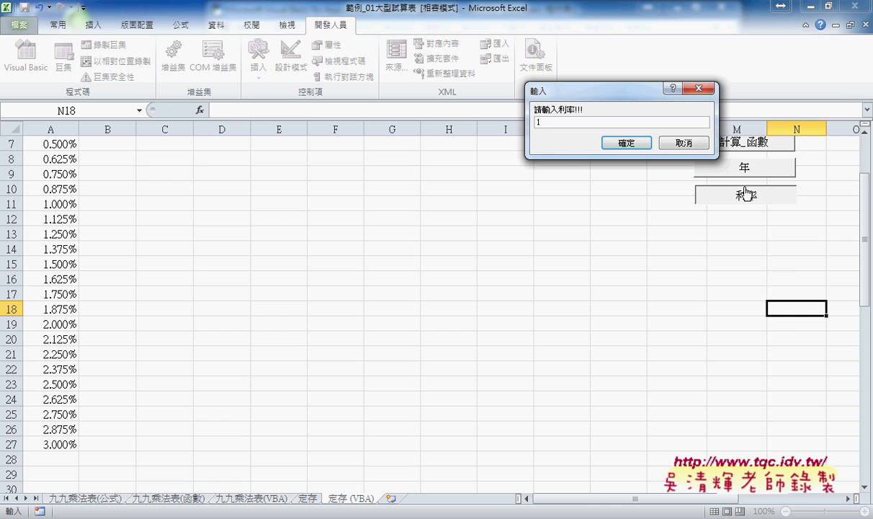
key(Return)
scroll(656, 330, up, 2)
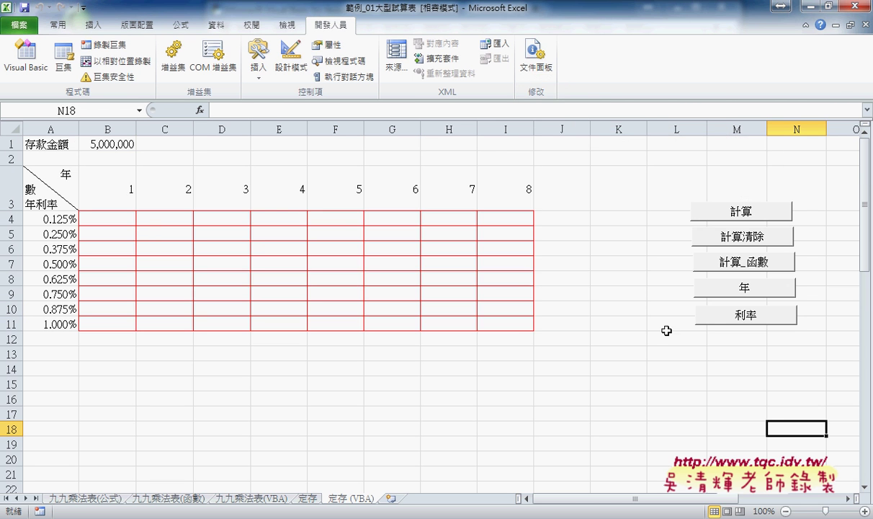
click(708, 317)
key(Return)
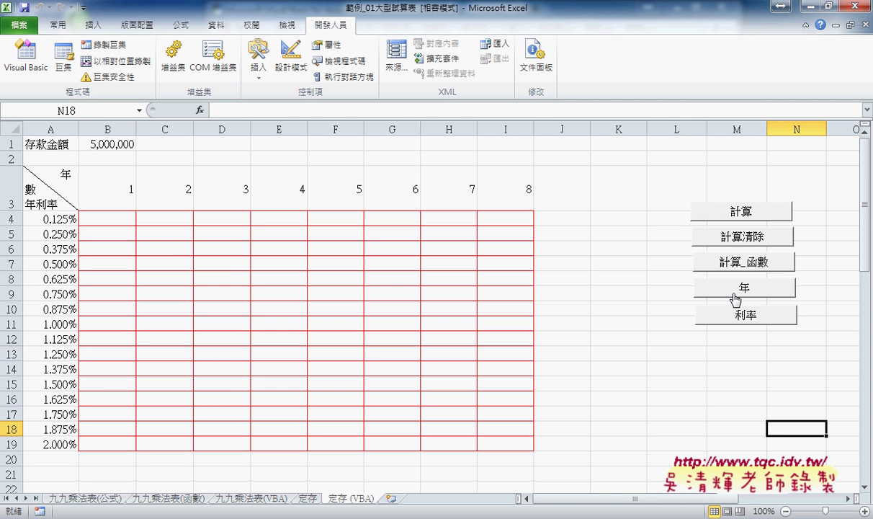
Open the 年 macro code and compare the border blocks in Sub 年 and Sub 利率
right_click(732, 293)
click(771, 408)
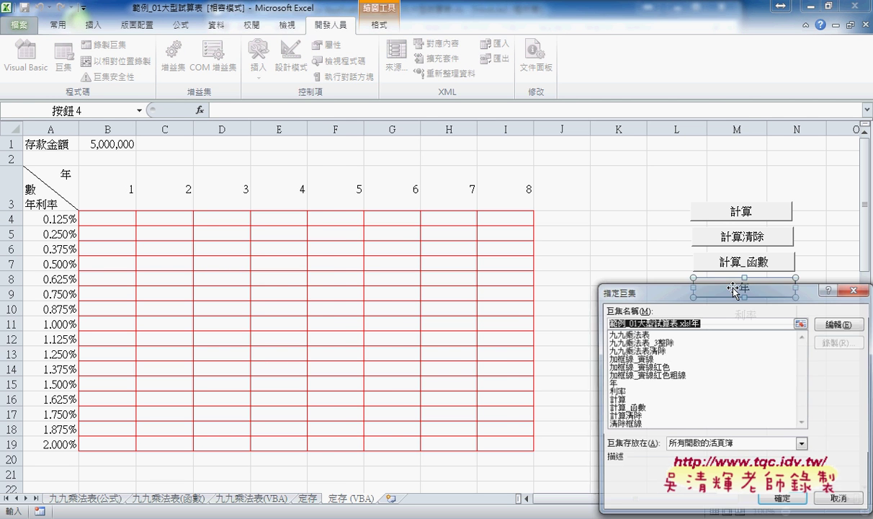
click(800, 310)
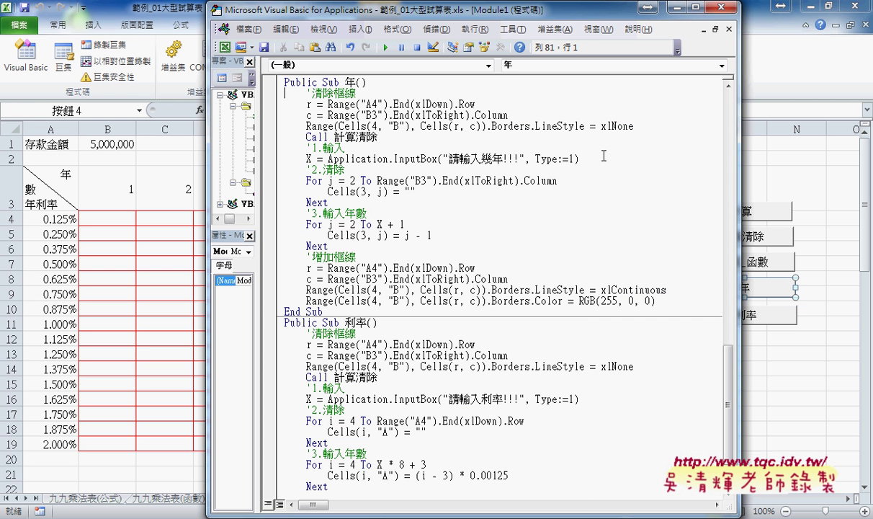
drag(634, 126, 285, 93)
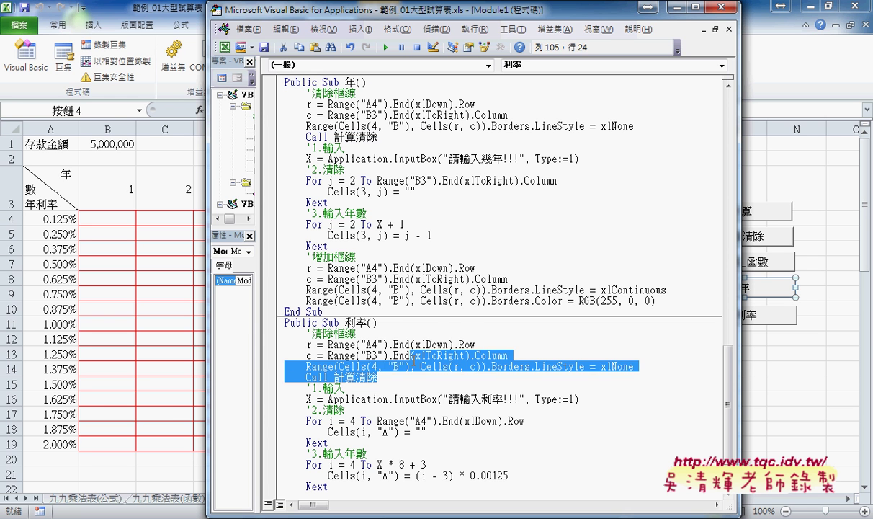
drag(639, 373, 333, 345)
click(332, 344)
drag(641, 366, 259, 318)
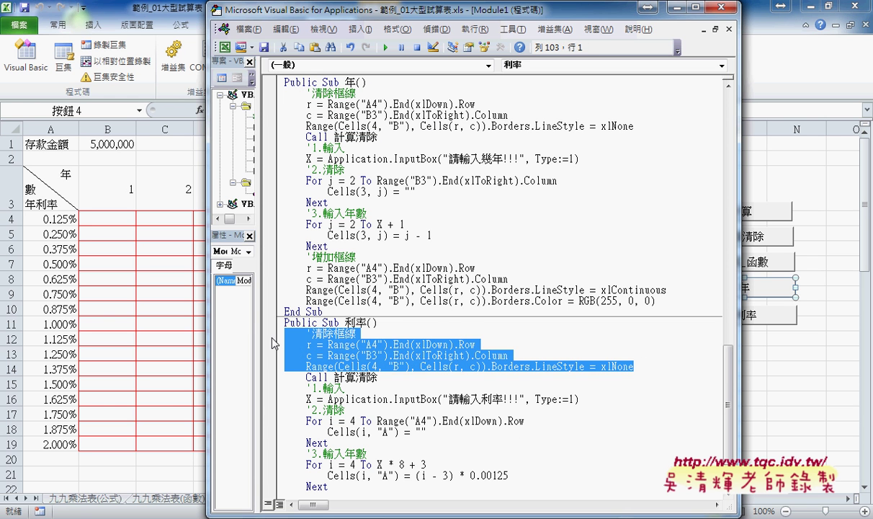
click(310, 257)
key(ctrl+v)
scroll(352, 396, down, 3)
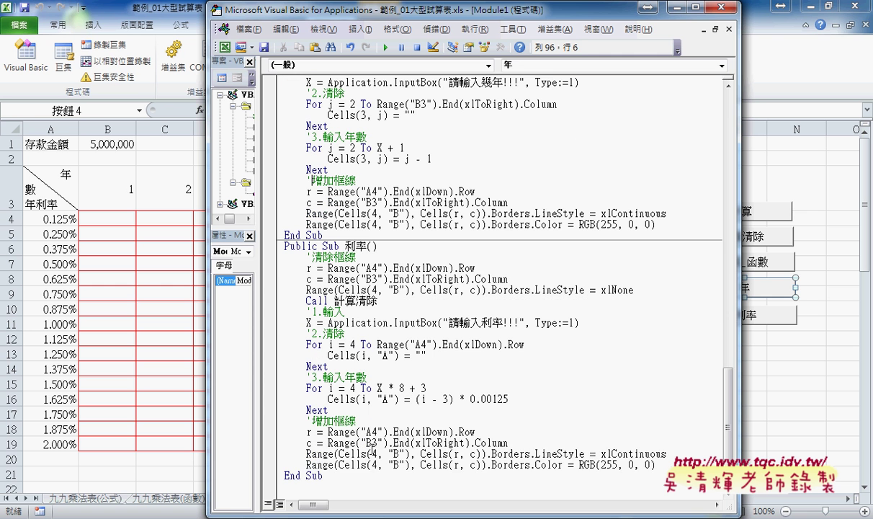
drag(659, 465, 283, 420)
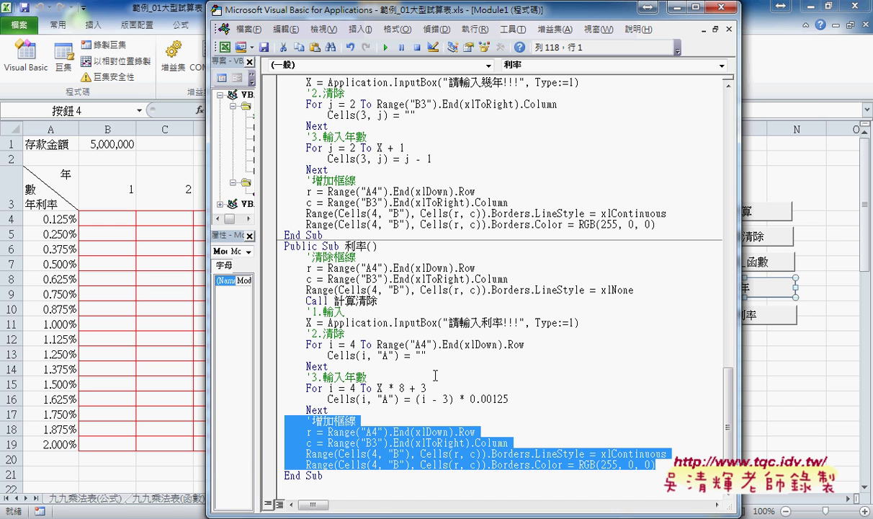
Copy the name 清除框線 from the comment in Sub 利率
drag(356, 257, 311, 256)
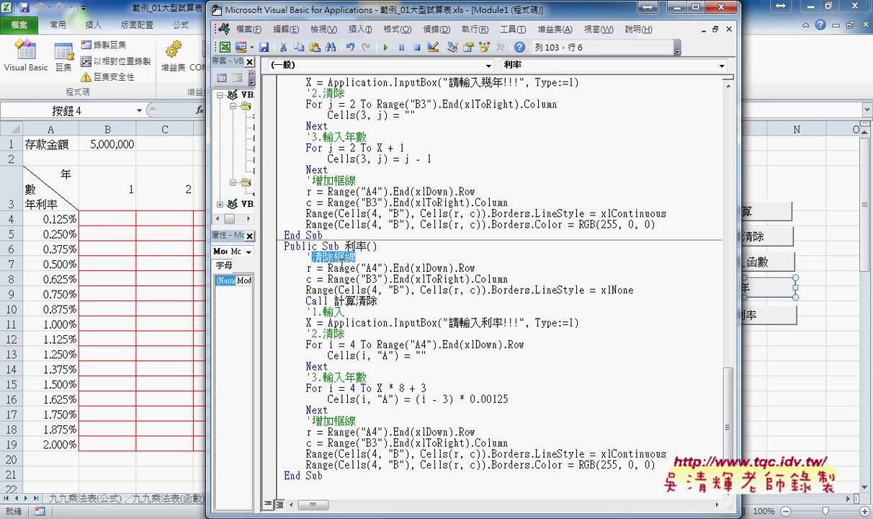
drag(633, 289, 276, 273)
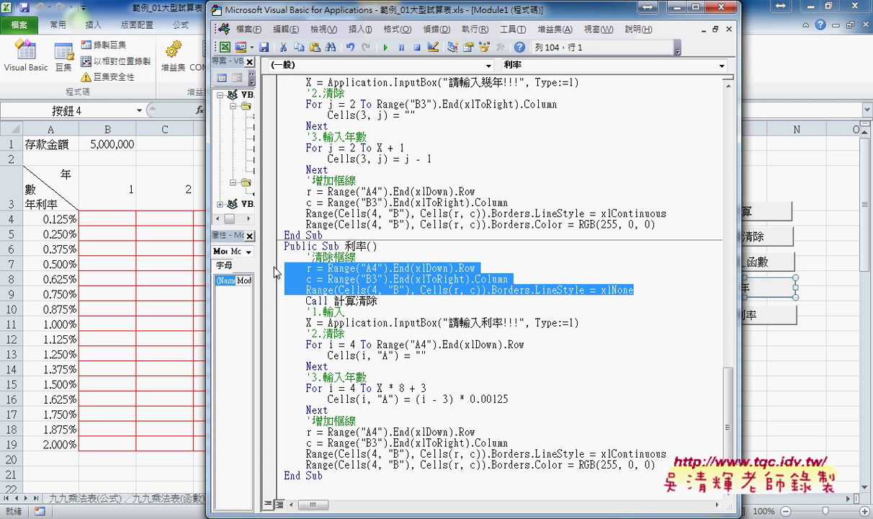
drag(356, 257, 311, 256)
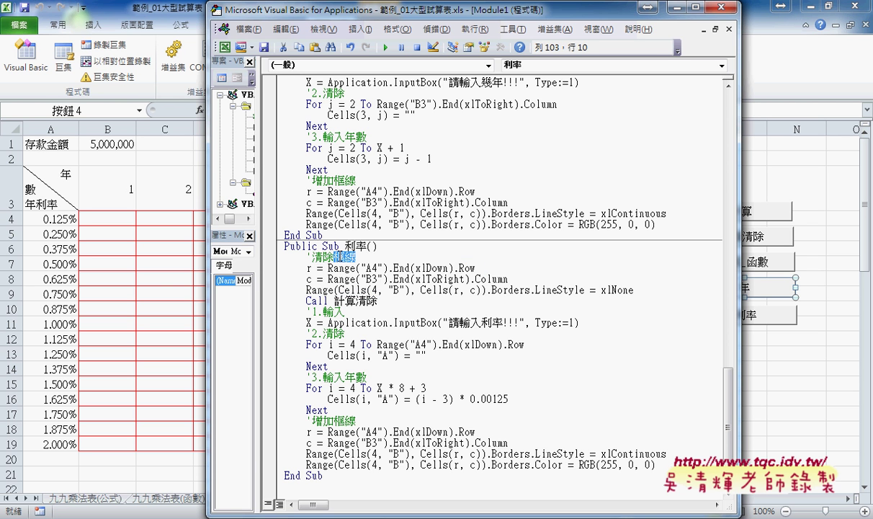
right_click(329, 261)
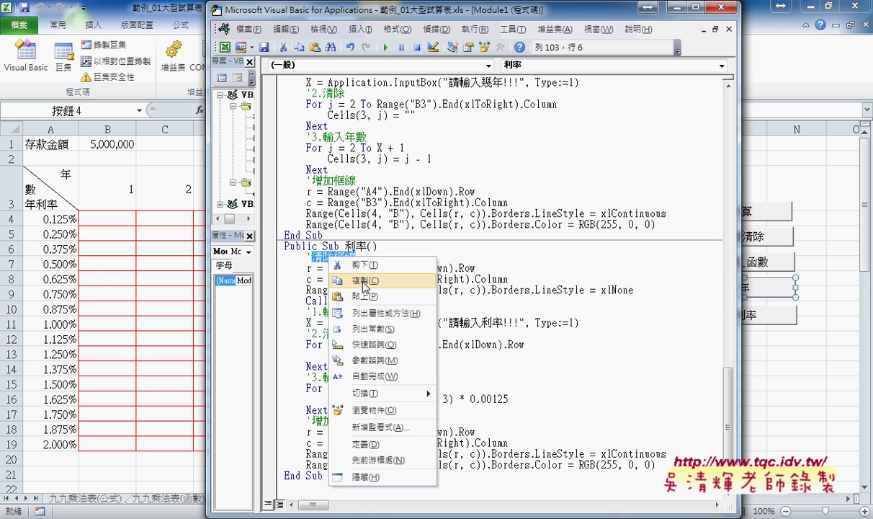
click(345, 274)
Try inserting a procedure named 清除框線 and dismiss the duplicate-name error
click(360, 29)
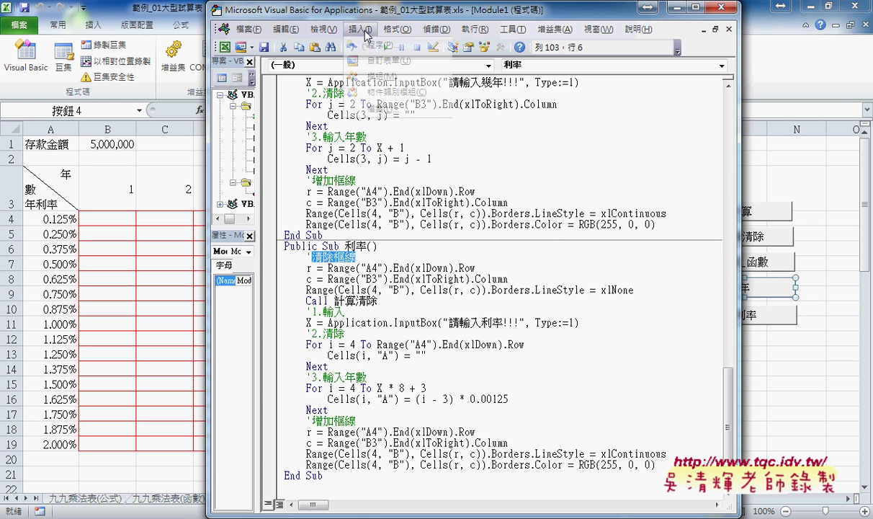
click(367, 54)
right_click(391, 137)
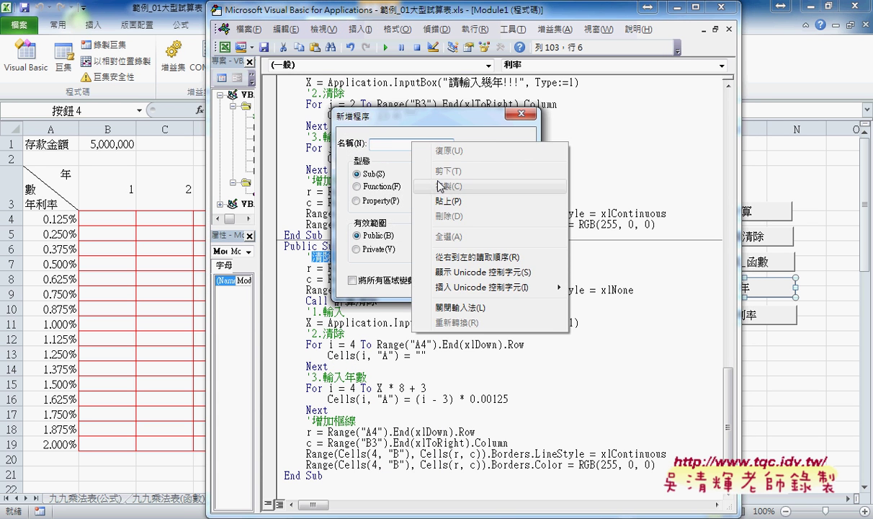
click(410, 190)
click(489, 147)
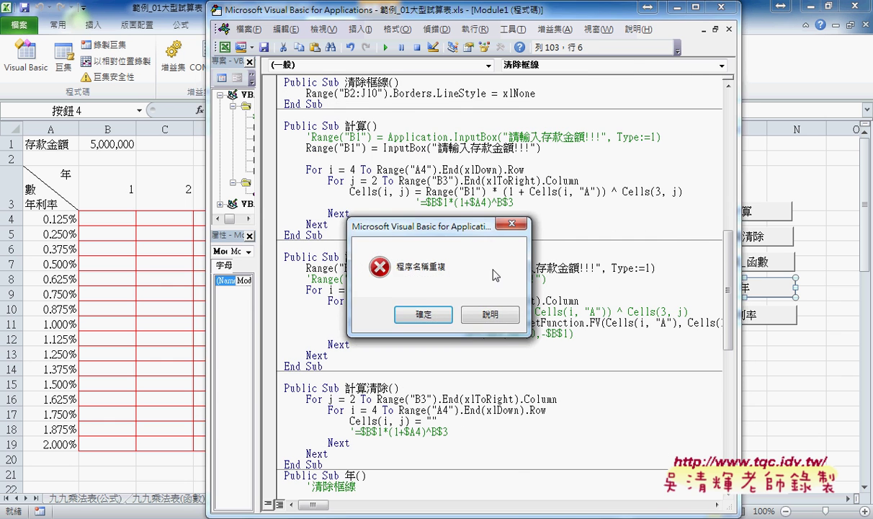
click(424, 314)
Delete the old Sub 清除框線 procedure that cleared borders on B2:J10
scroll(475, 311, up, 2)
scroll(476, 311, up, 2)
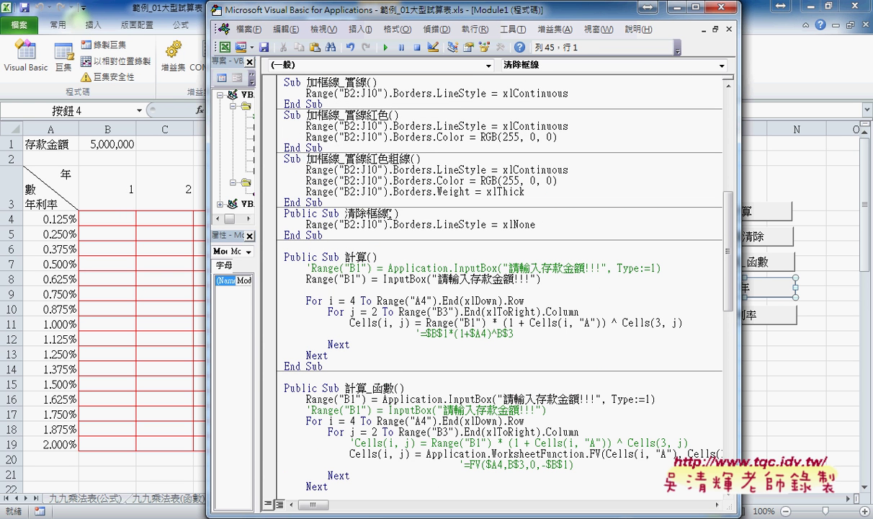
drag(324, 236, 281, 214)
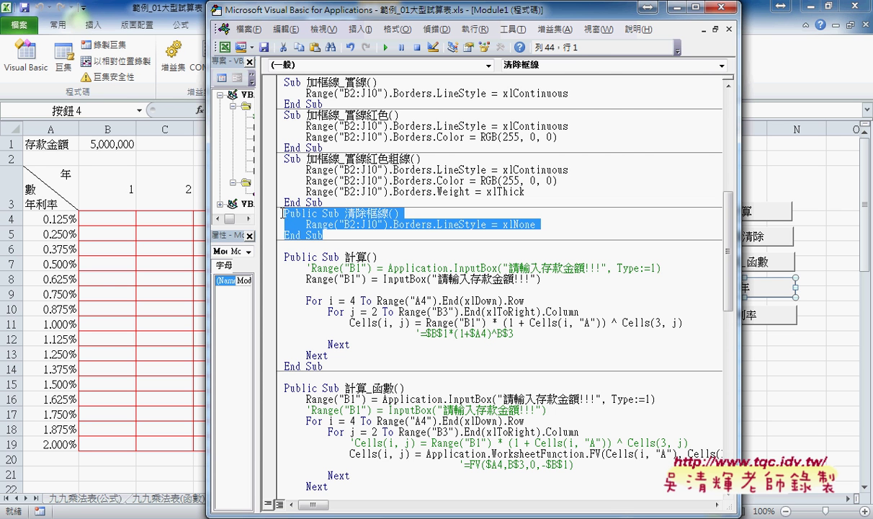
key(Delete)
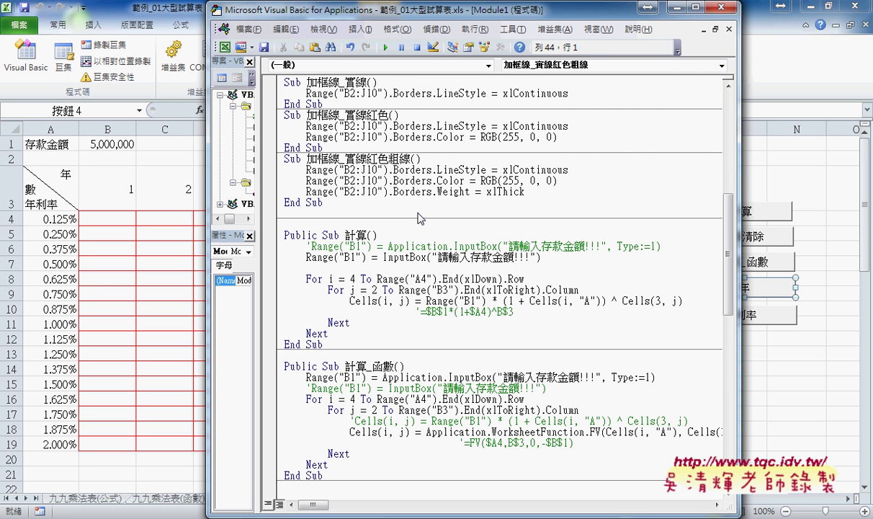
scroll(404, 227, up, 4)
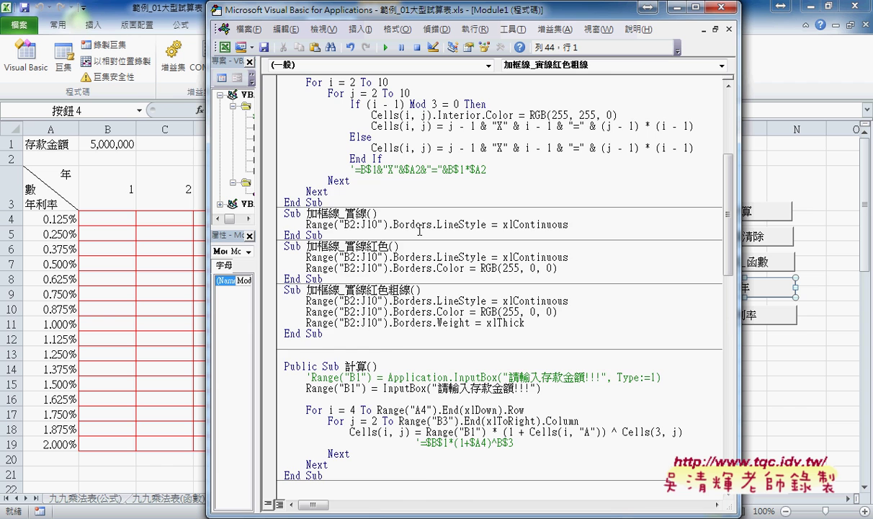
scroll(420, 229, down, 5)
Delete the three B2:J10 procedures 加框線_實線, 實線紅色 and 實線紅色粗線
scroll(421, 234, down, 3)
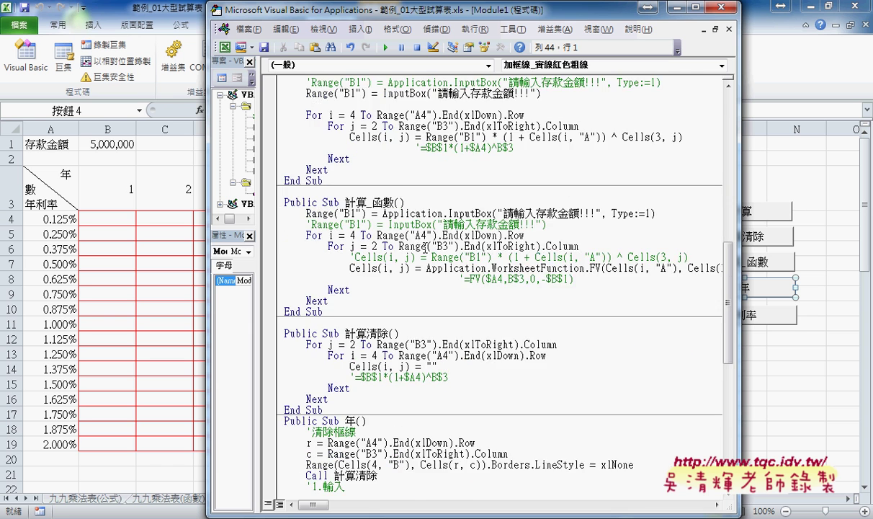
scroll(423, 241, down, 4)
scroll(425, 247, up, 7)
scroll(425, 247, up, 9)
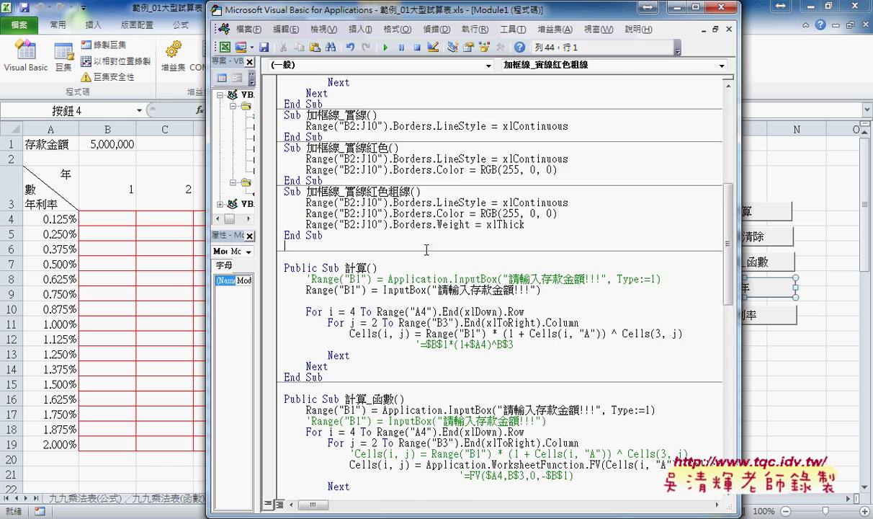
scroll(425, 249, up, 11)
scroll(425, 249, down, 3)
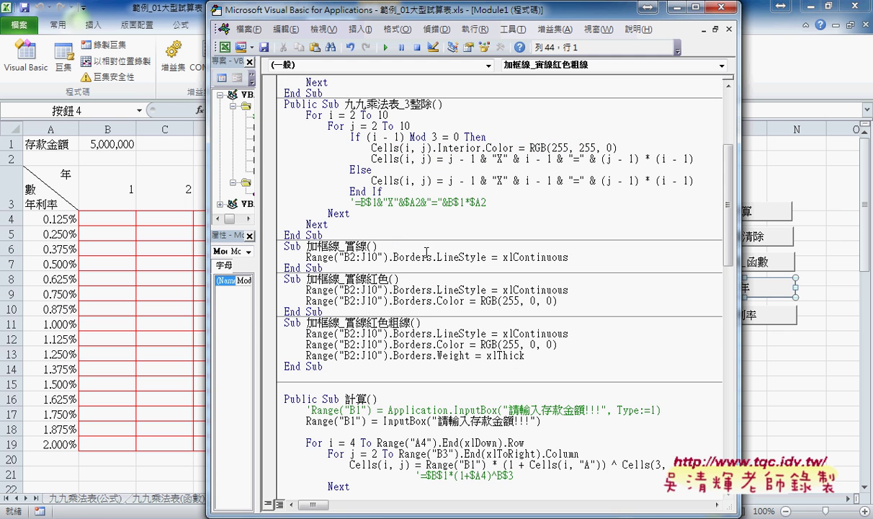
mouse_move(328, 366)
mouse_down()
mouse_move(279, 240)
mouse_move(274, 255)
mouse_up()
key(Delete)
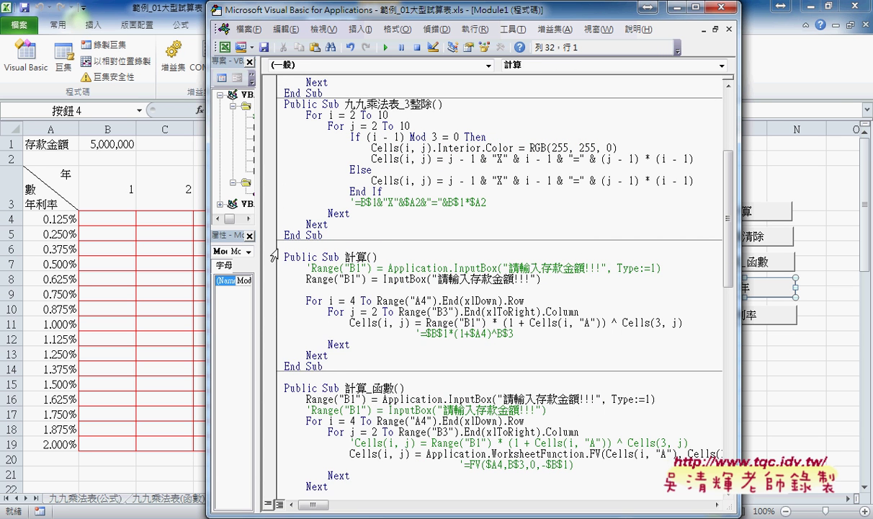
scroll(435, 306, down, 10)
scroll(462, 319, down, 3)
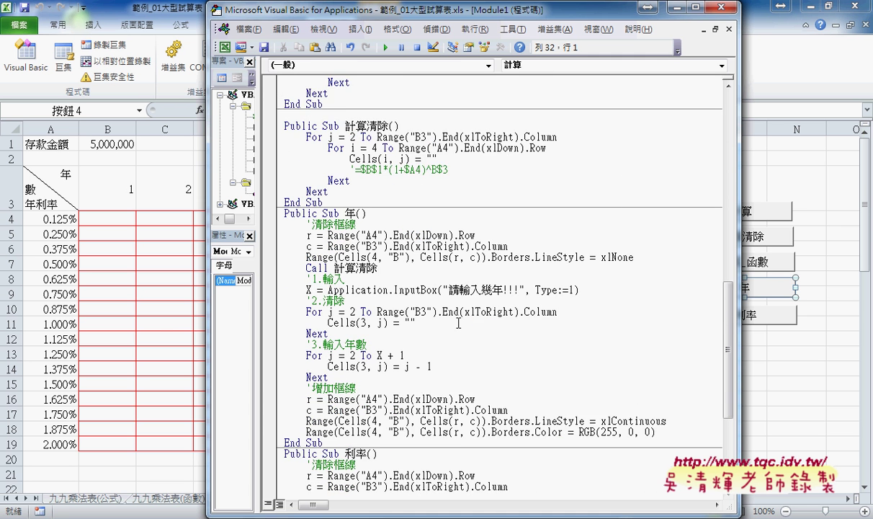
scroll(461, 319, down, 1)
scroll(462, 319, down, 4)
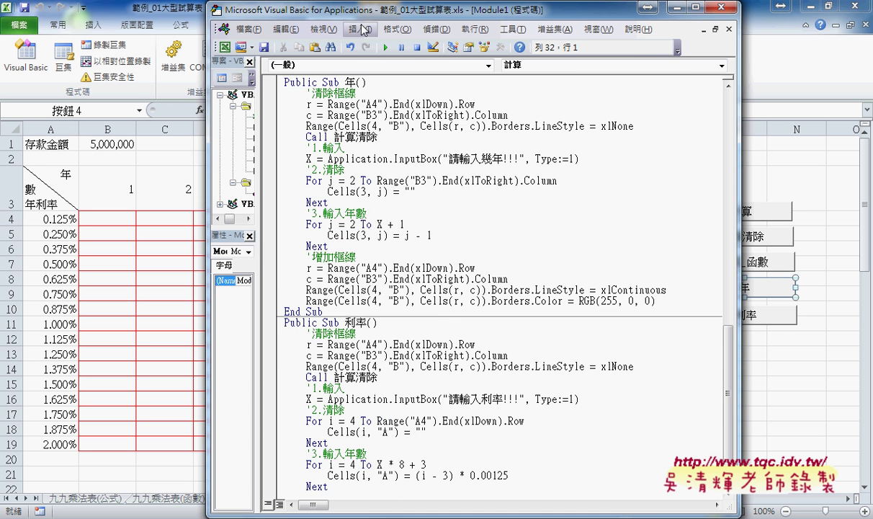
Insert a new Public Sub named 清除框線
click(360, 29)
click(358, 44)
right_click(395, 143)
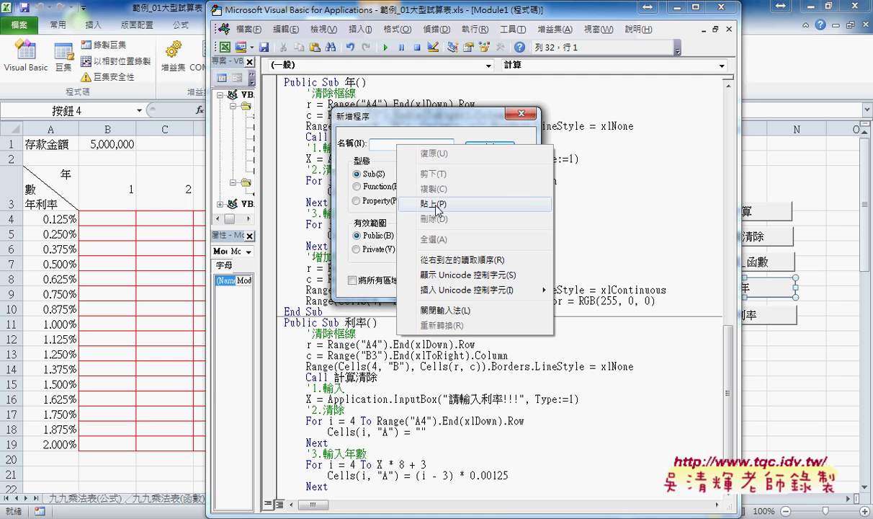
click(425, 199)
click(490, 147)
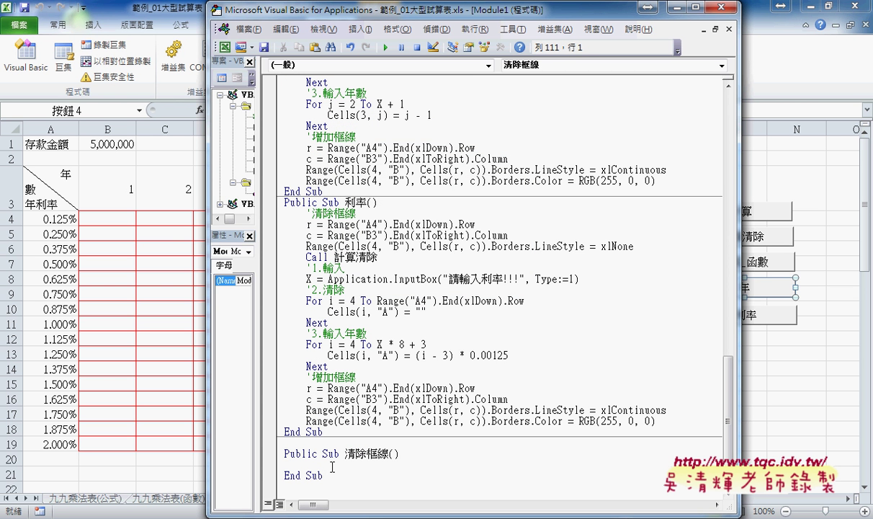
key(Tab)
Move the xlNone border-clearing lines from Sub 利率 into Sub 清除框線
drag(634, 246, 275, 229)
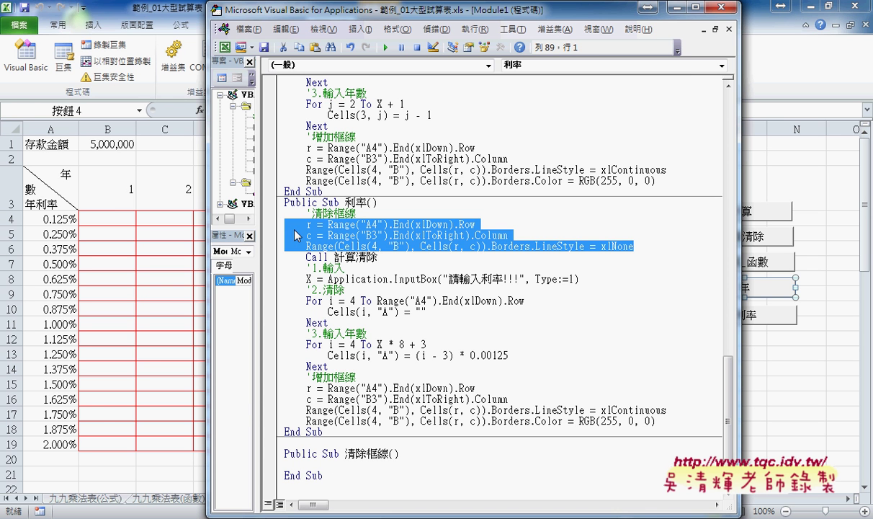
mouse_move(613, 246)
mouse_down()
mouse_move(295, 224)
mouse_move(285, 213)
mouse_up()
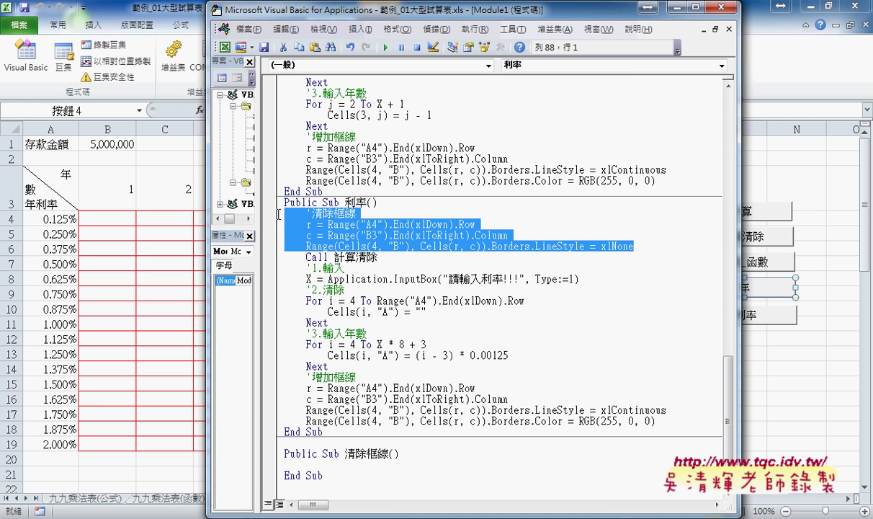
key(Delete)
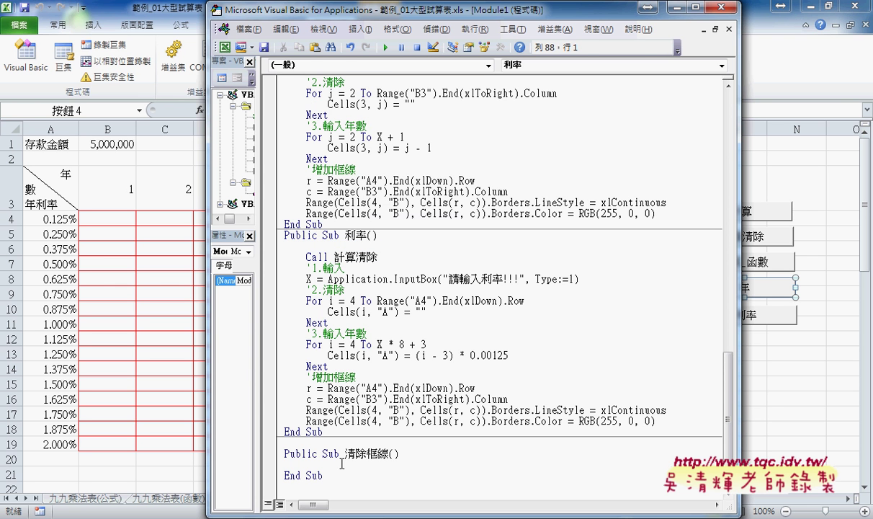
drag(341, 463, 271, 468)
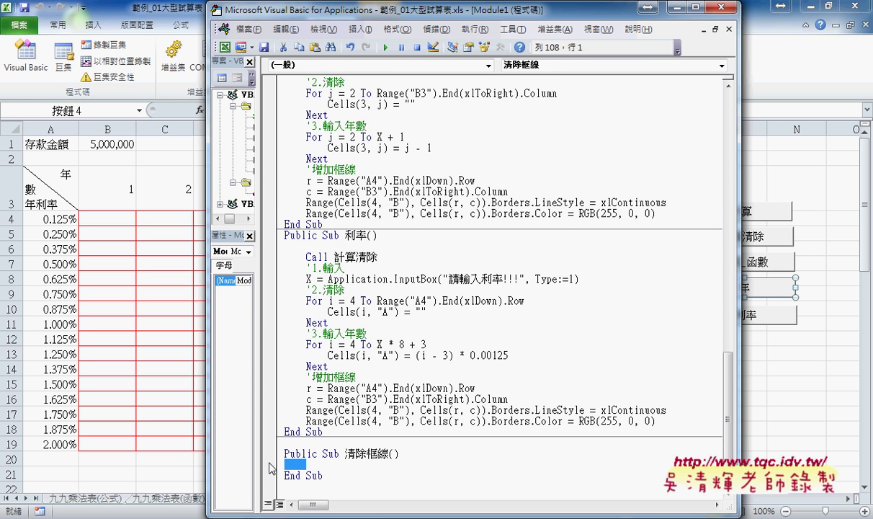
text('清除框線     r = Range("A4").End(xlDown).Row     c = Range("B3").End(xlToRight).Column     Range(Cells(4, "B"), Cells(r, c)).Borders.LineStyle = xlNone)
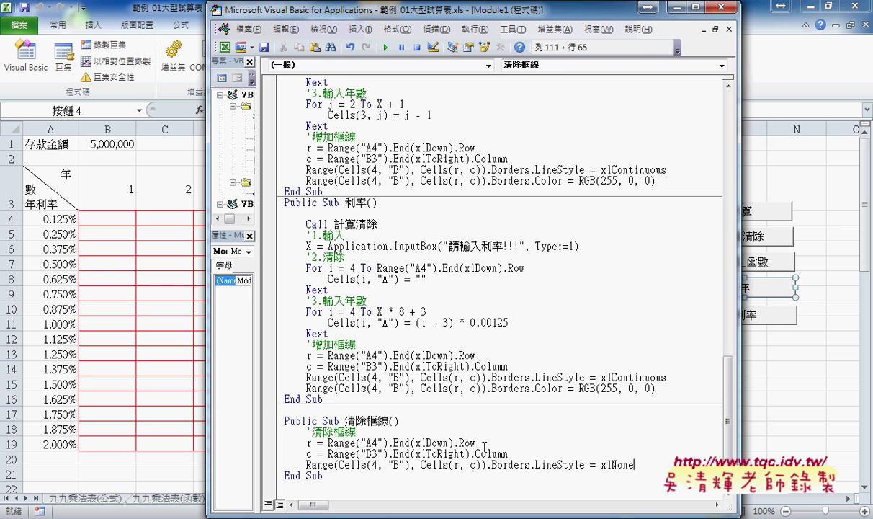
Replace Sub 年's border-clearing lines with a Call 清除框線 statement
scroll(484, 447, up, 1)
scroll(450, 147, up, 1)
scroll(445, 144, up, 2)
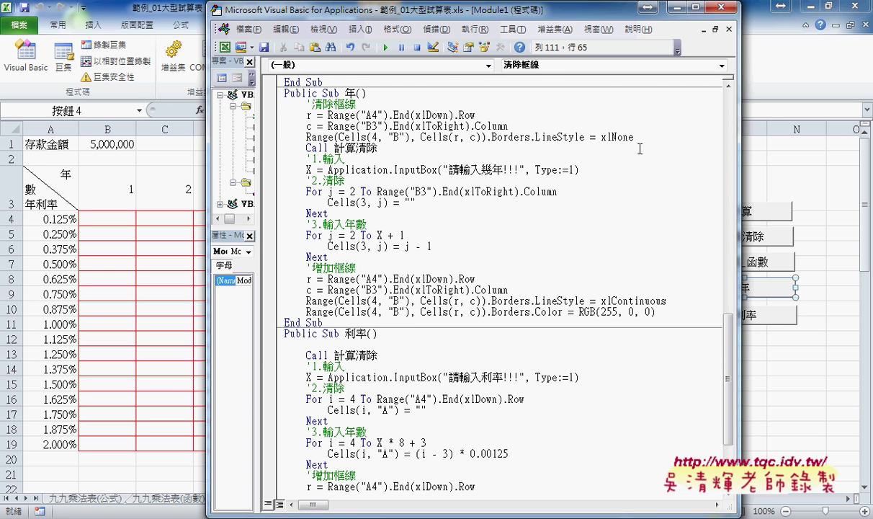
drag(635, 137, 255, 115)
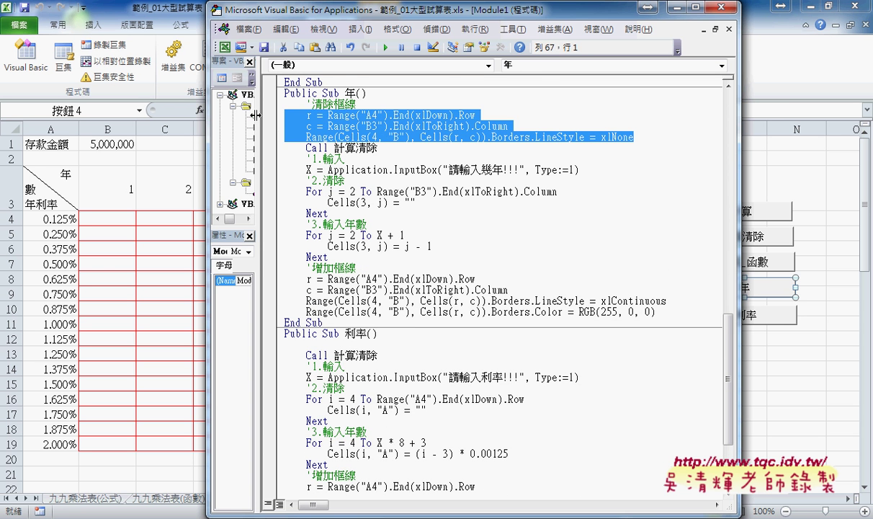
key(Delete)
key(Right)
key(Right)
key(Right)
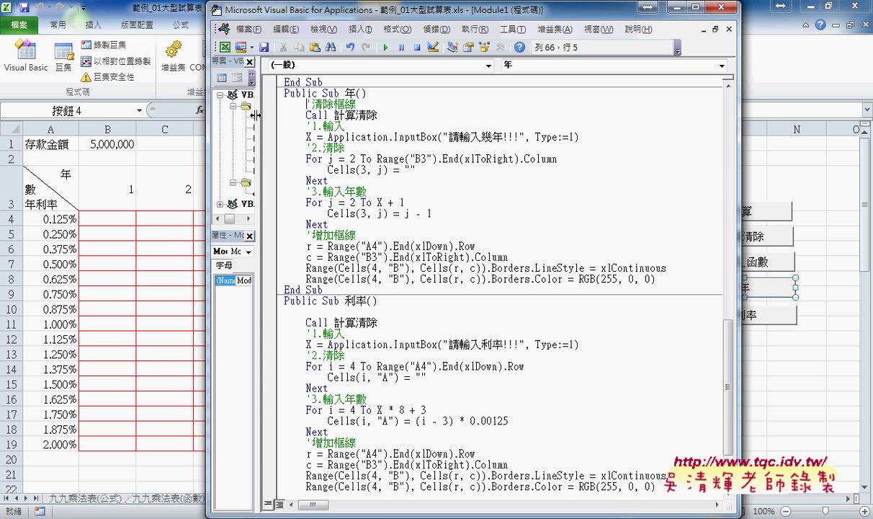
key(BackSpace)
text(c)
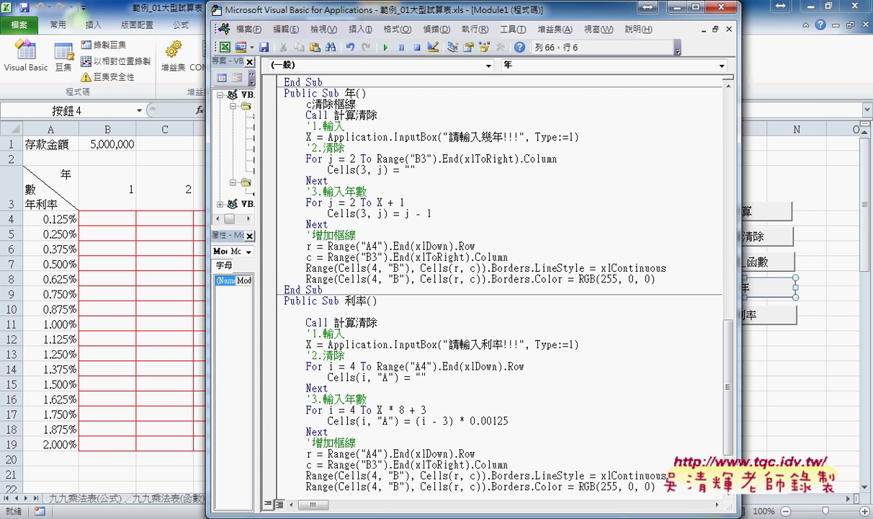
text(all)
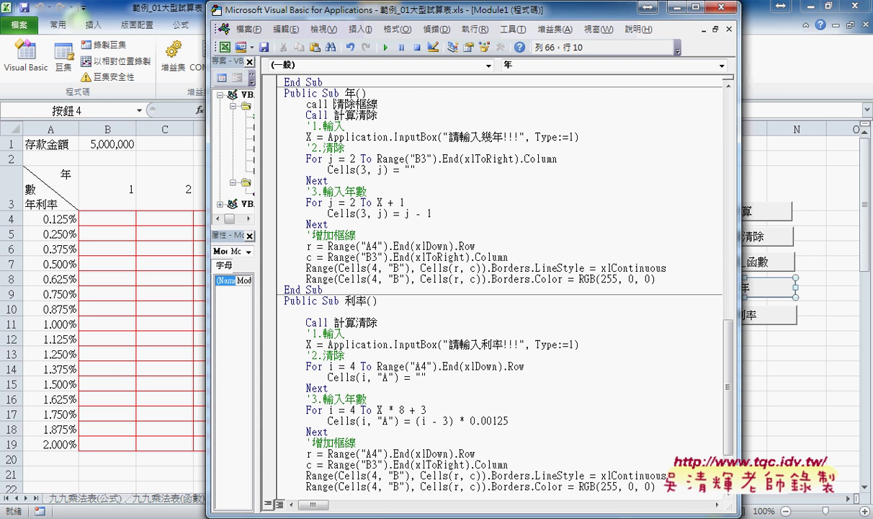
drag(360, 104, 300, 104)
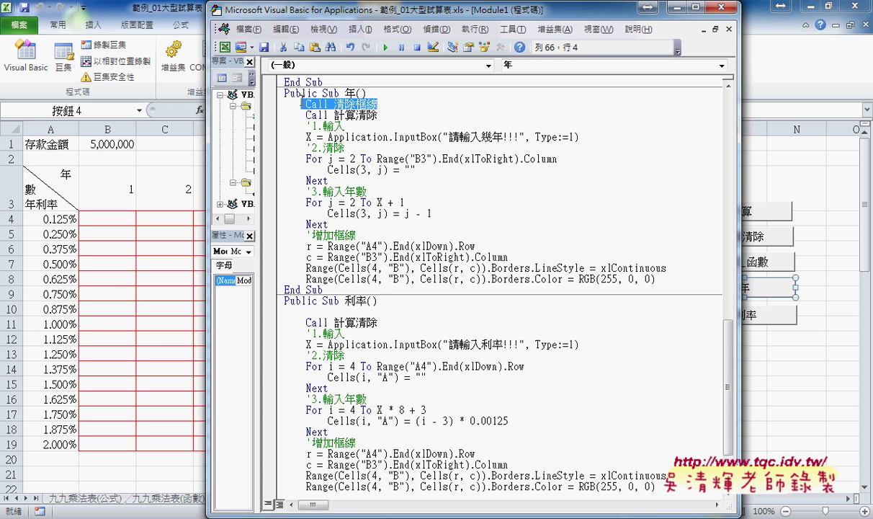
scroll(286, 412, down, 3)
click(356, 432)
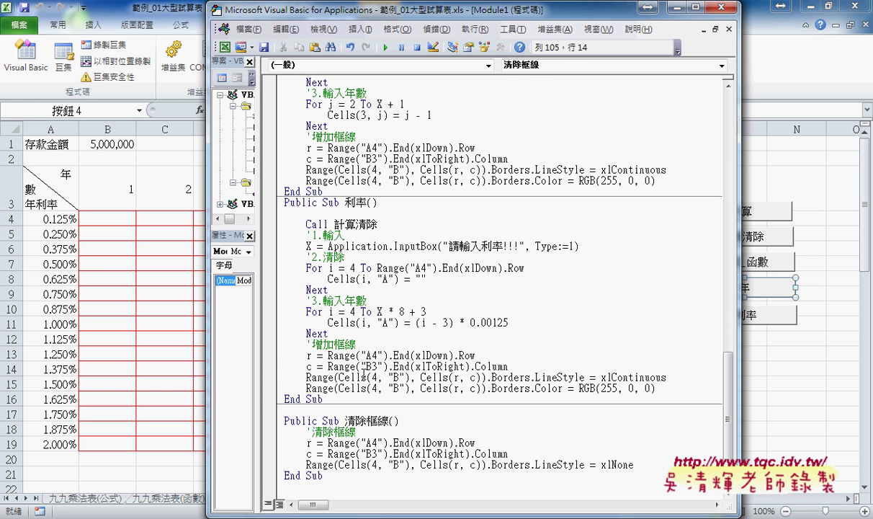
Create Public Sub 增加框線 and move Sub 利率's four red-border lines into it
drag(356, 345, 311, 345)
key(ctrl+c)
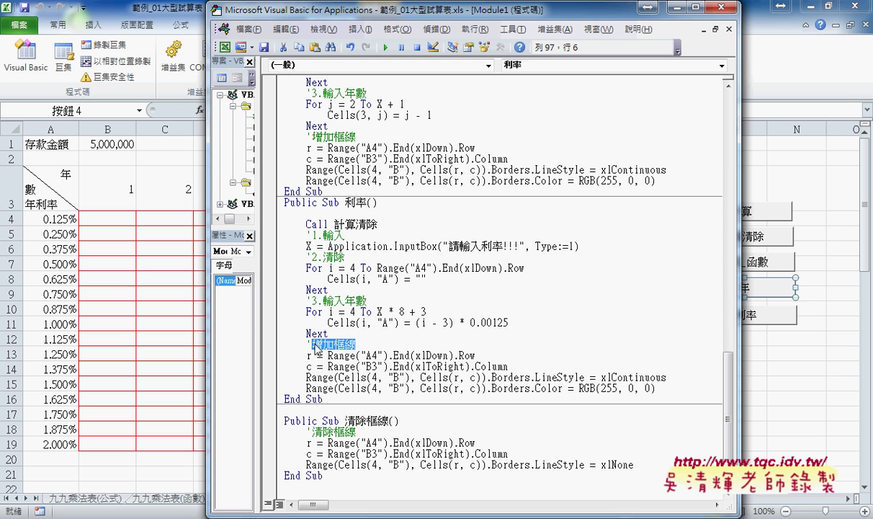
click(360, 29)
click(375, 52)
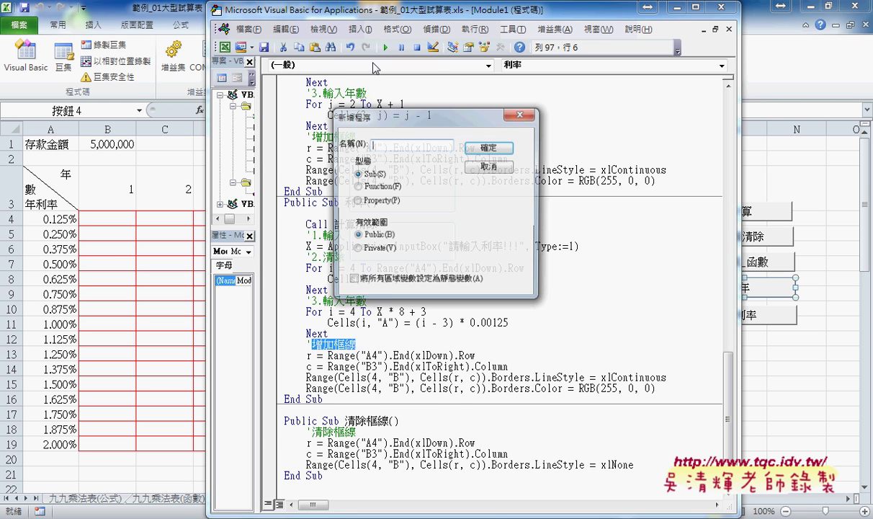
key(ctrl+v)
click(487, 147)
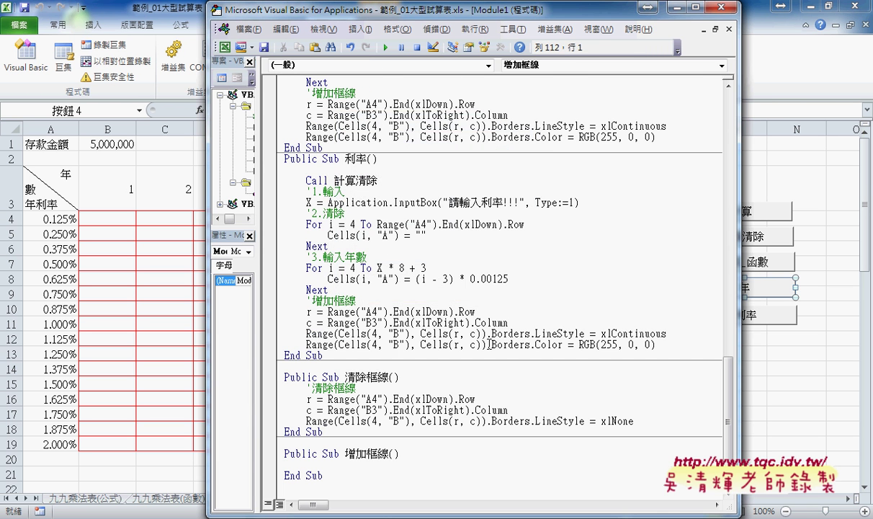
drag(656, 345, 246, 316)
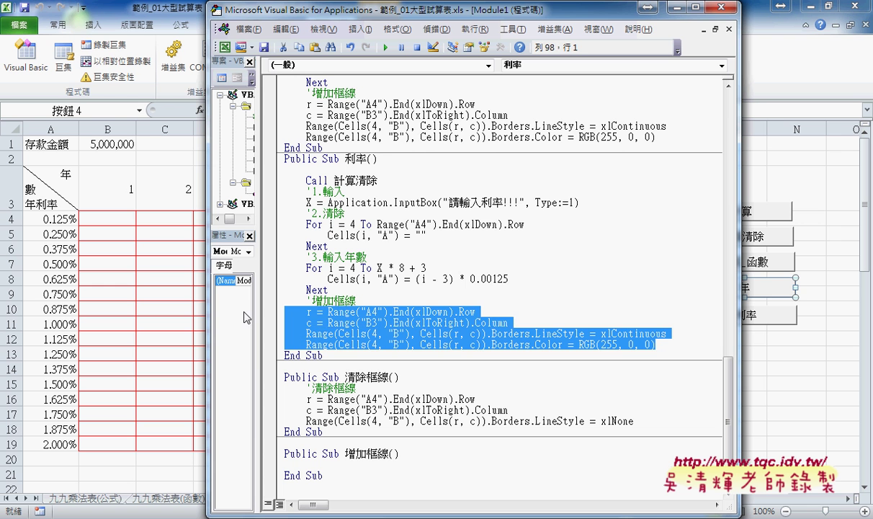
key(ctrl+x)
click(326, 465)
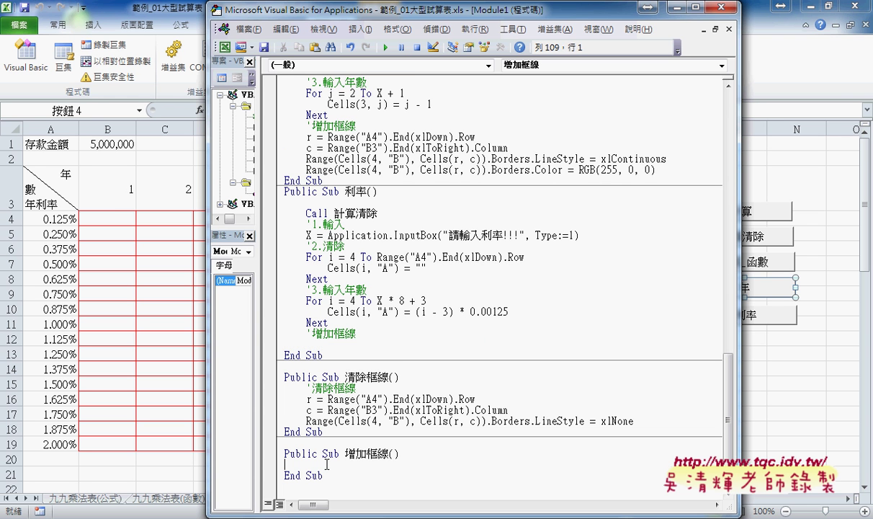
key(ctrl+v)
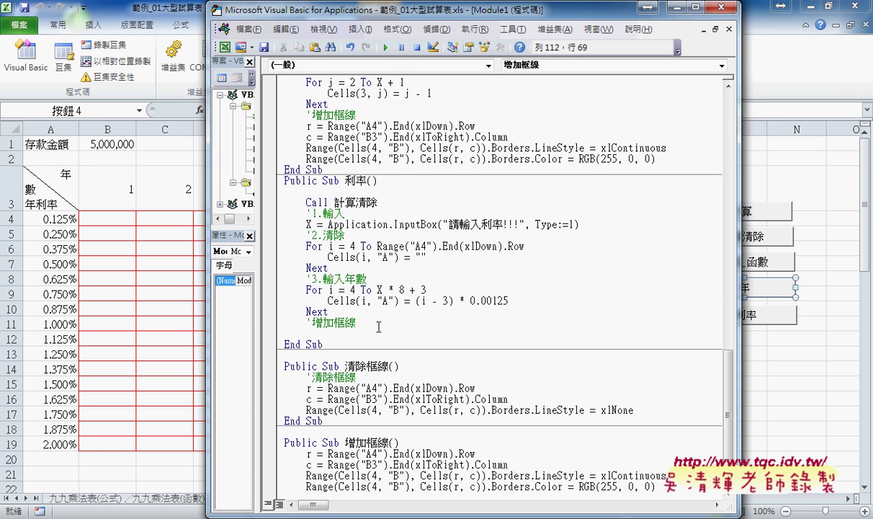
Replace the 增加框線 comment in Sub 利率 with Call 增加框線, adding a blank line before it
click(308, 322)
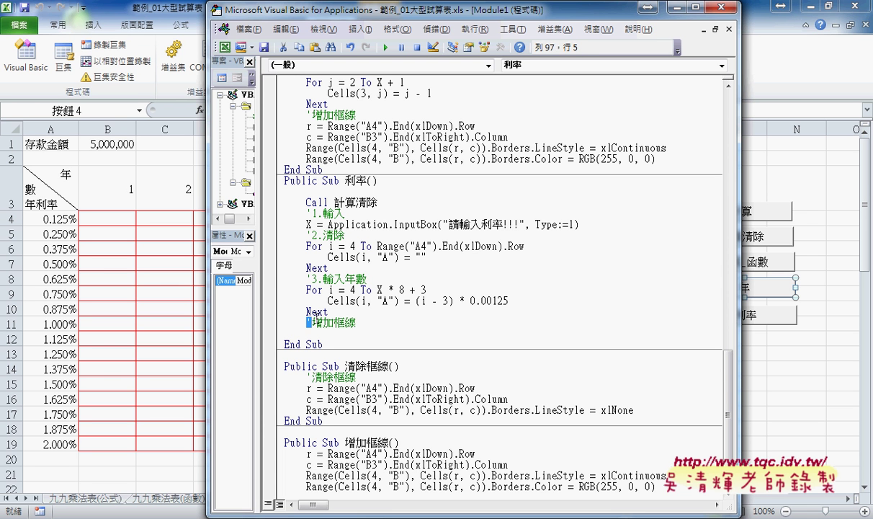
text(call)
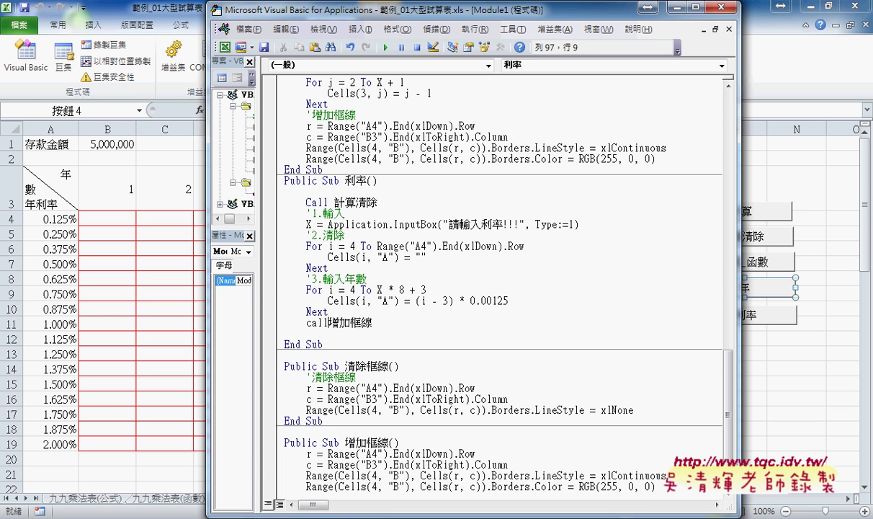
click(416, 301)
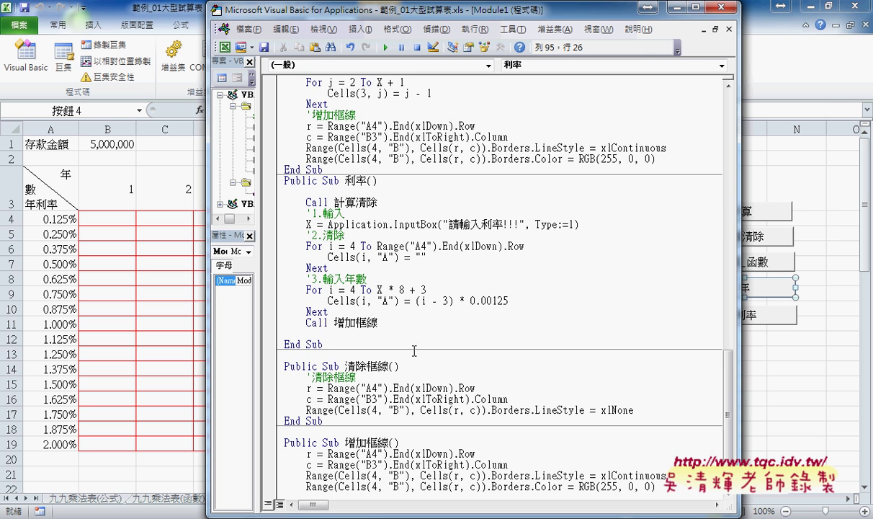
scroll(393, 330, up, 1)
scroll(347, 357, up, 1)
click(378, 384)
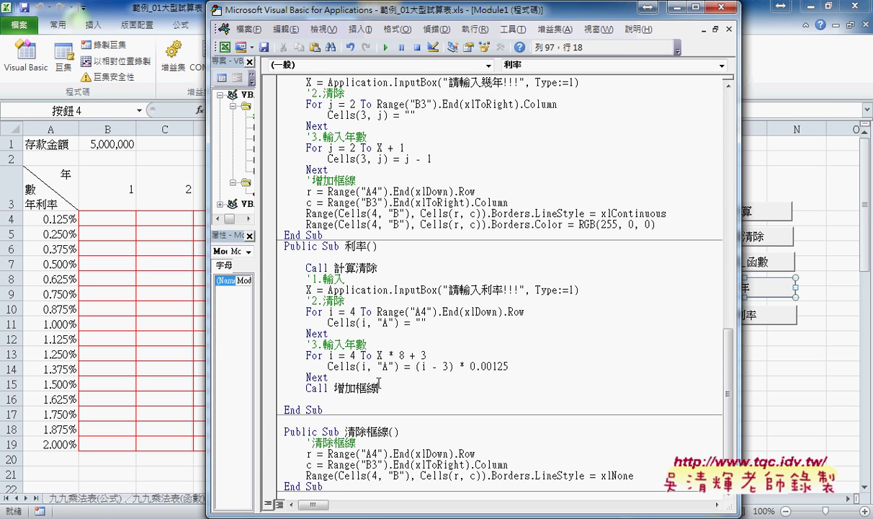
click(363, 378)
key(Return)
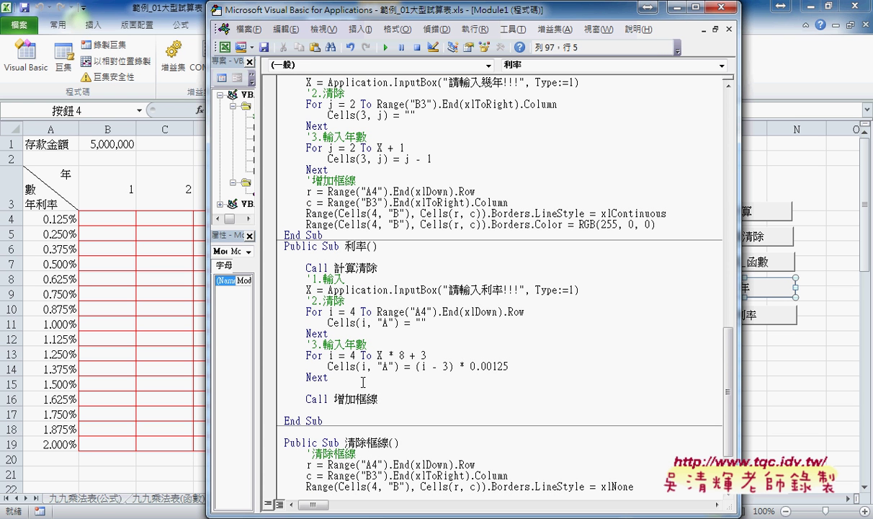
scroll(363, 382, up, 1)
Copy Call 清除框線 to the top of Sub 利率, indented and followed by a blank line
scroll(363, 382, up, 1)
drag(377, 115, 306, 115)
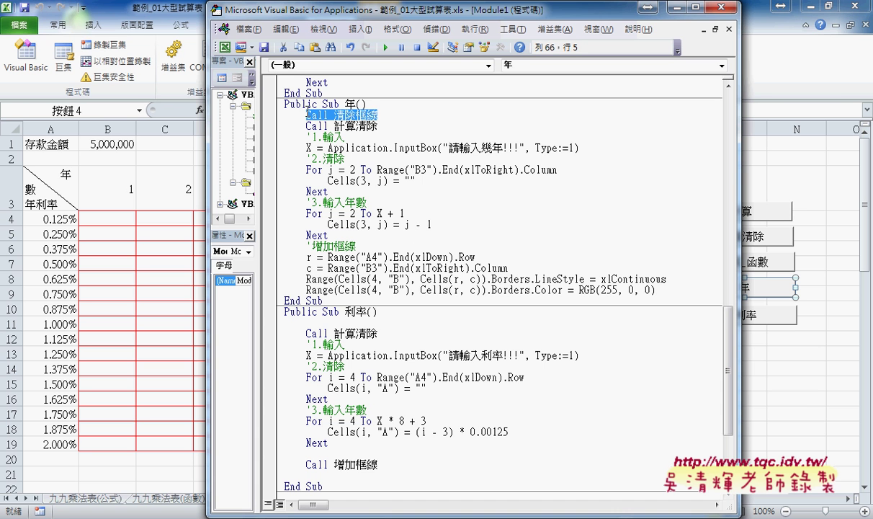
key(ctrl+c)
click(341, 322)
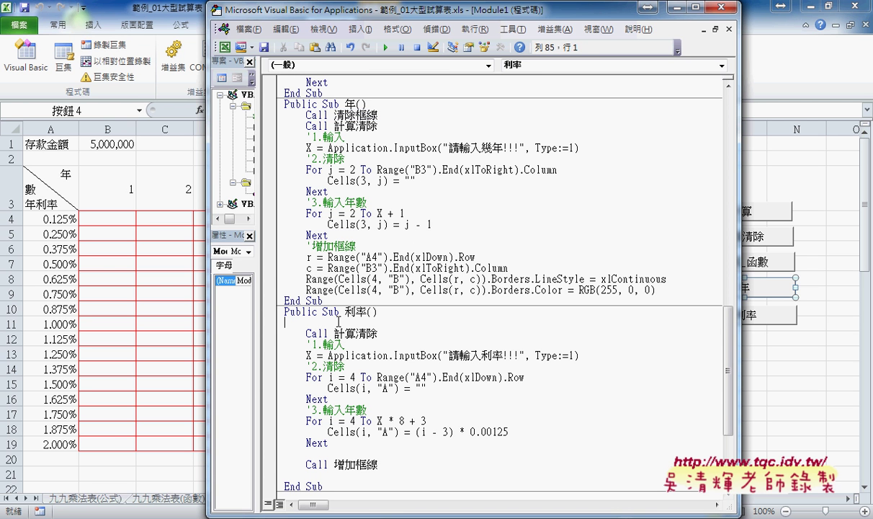
key(ctrl+v)
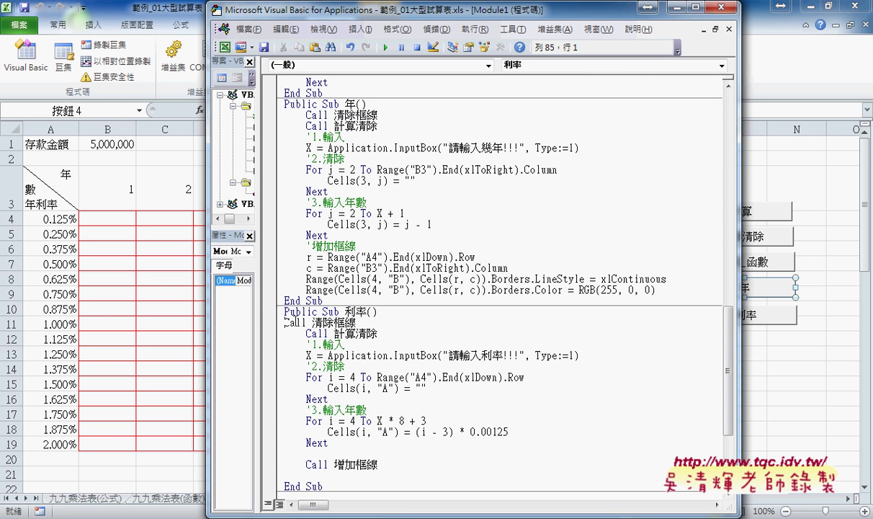
key(Tab)
click(414, 323)
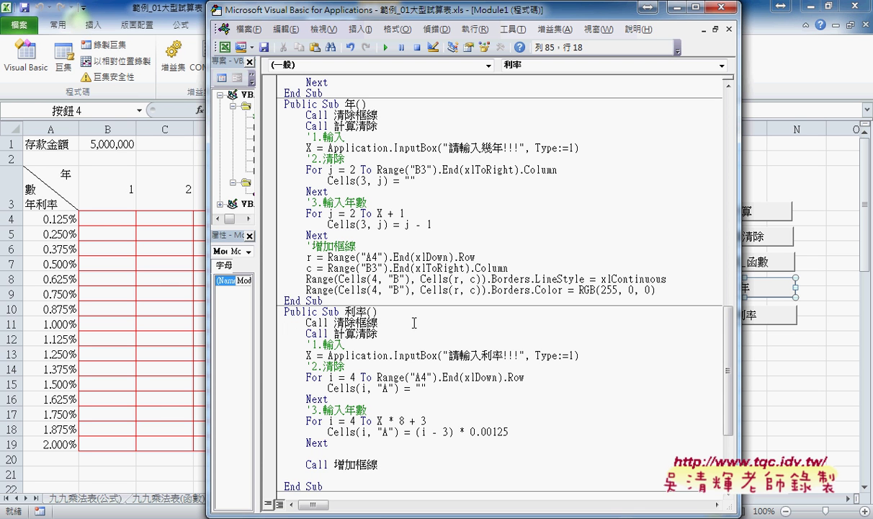
key(Return)
click(386, 348)
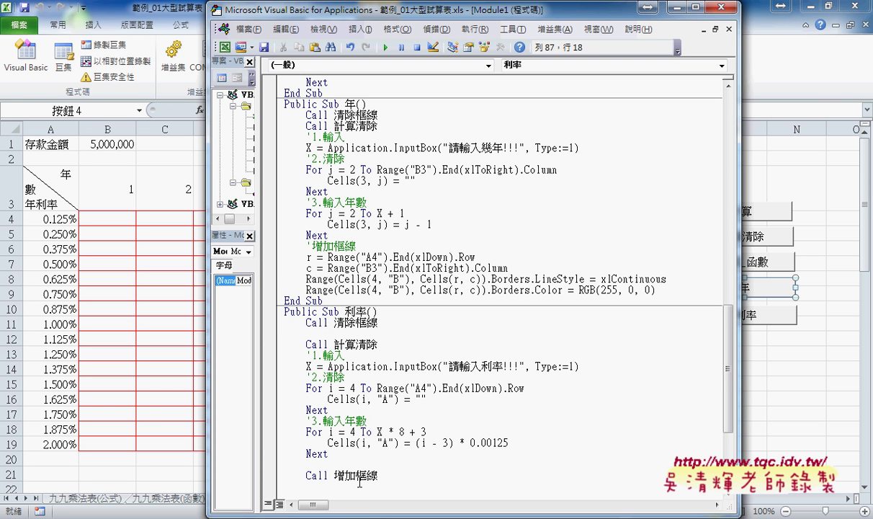
Replace Sub 年's four inline red-border lines with Call 增加框線
click(393, 475)
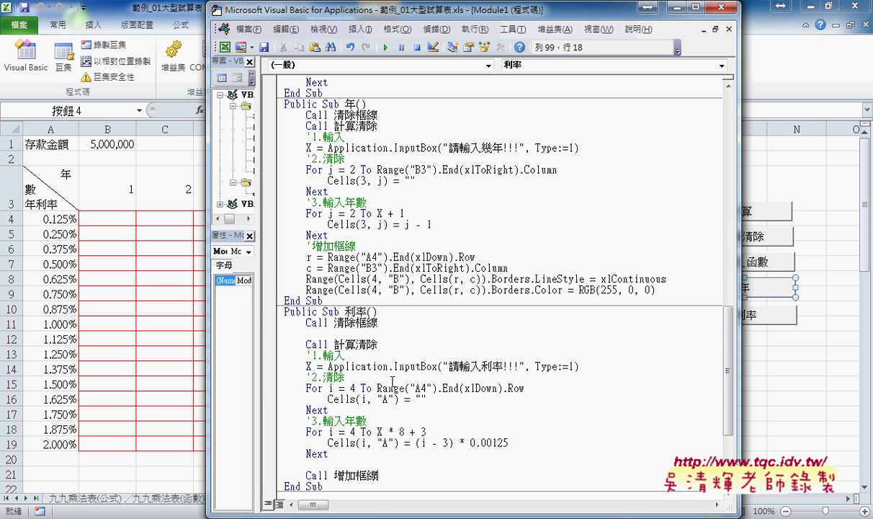
drag(377, 476, 278, 475)
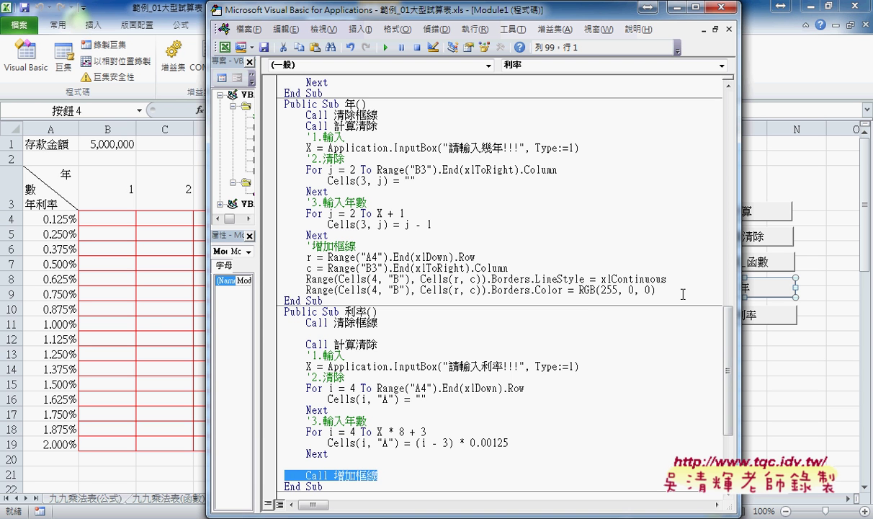
drag(682, 294, 278, 258)
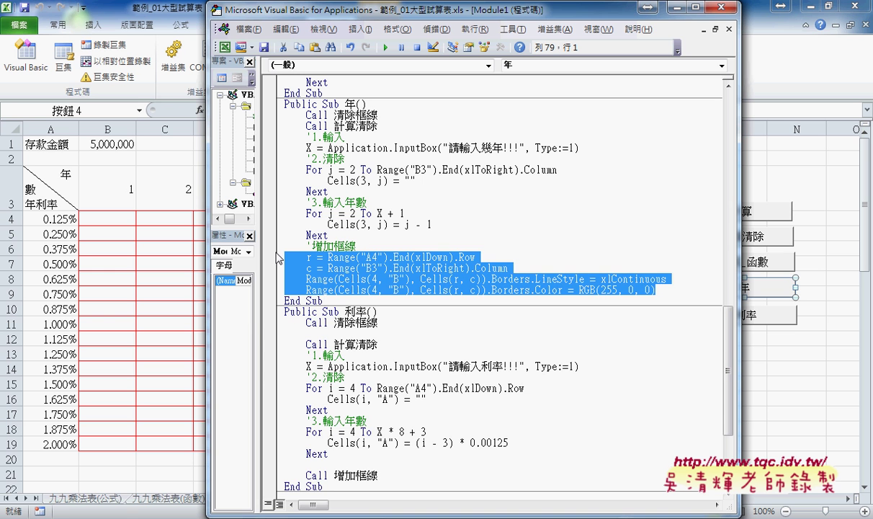
key(Delete)
key(ctrl+z)
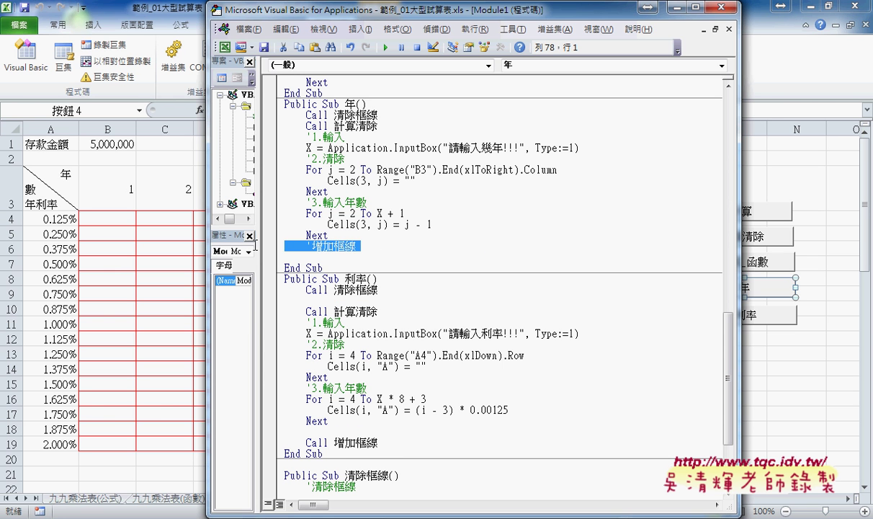
key(ctrl+z)
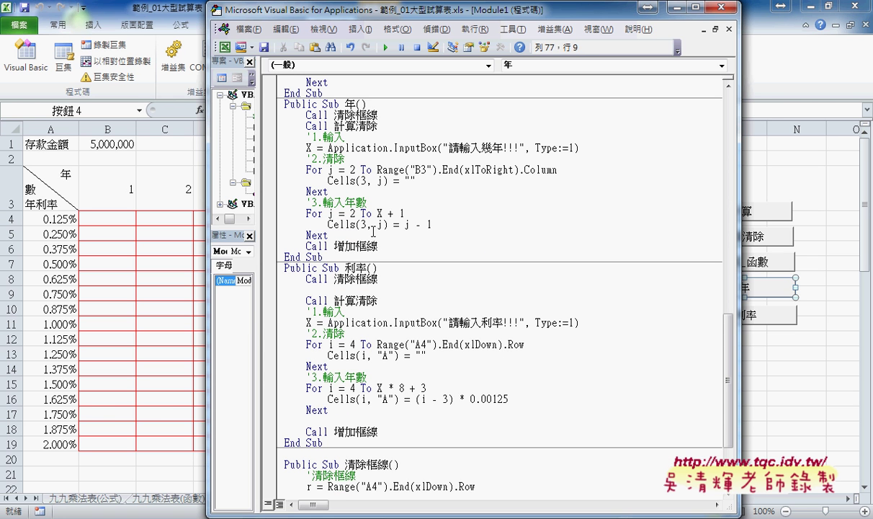
Add blank-line spacing around Call 增加框線 and Call 清除框線 in Sub 年
key(Return)
key(Down)
key(End)
key(Return)
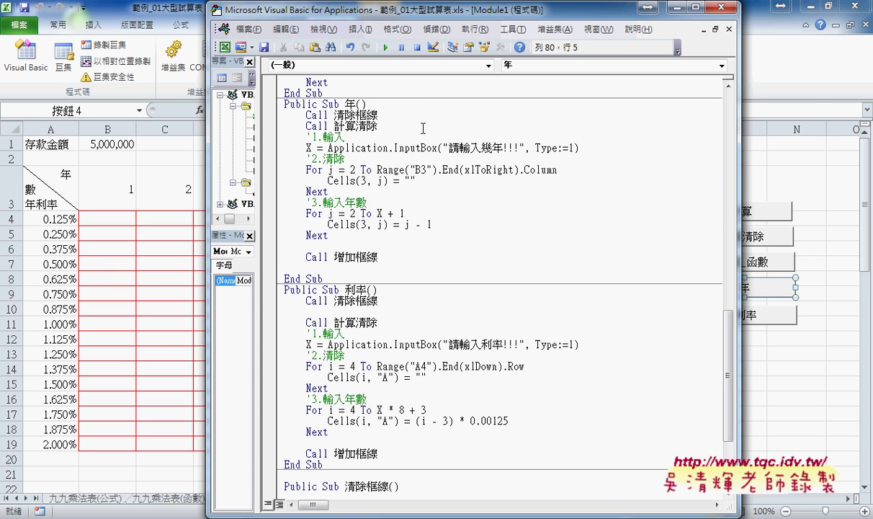
click(399, 117)
key(Return)
key(BackSpace)
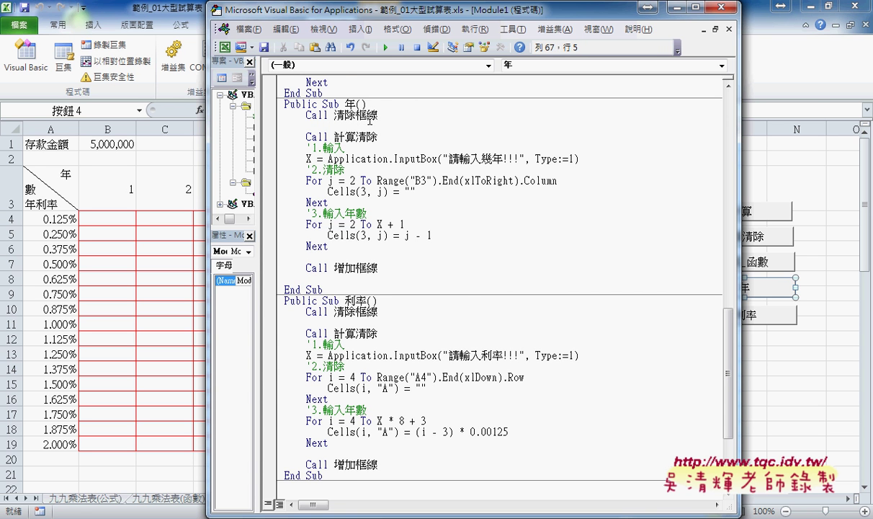
scroll(388, 345, down, 2)
scroll(368, 421, down, 1)
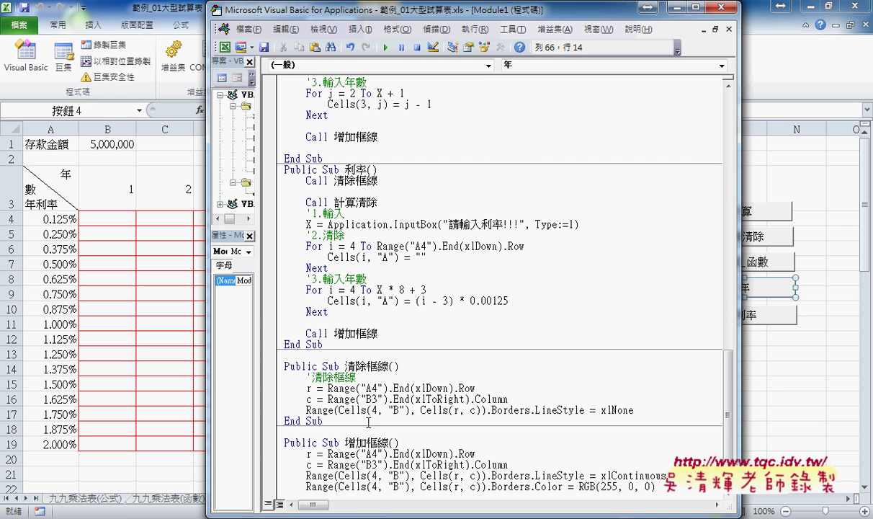
Review the 清除框線 sub header and the border-drawing line in 增加框線
click(364, 366)
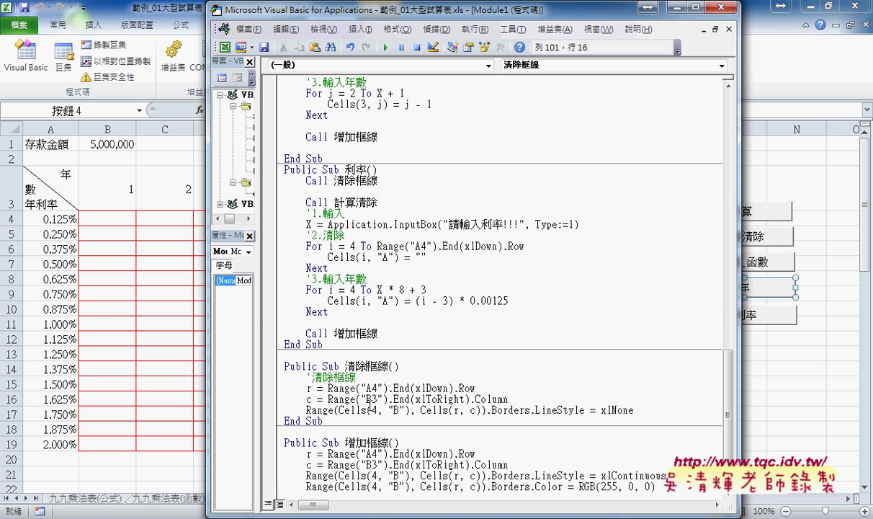
click(389, 475)
click(362, 398)
click(381, 464)
Highlight Sub 利率's input and fill code and the empty parentheses after 清除框線
mouse_move(328, 311)
mouse_down()
mouse_move(273, 219)
mouse_move(281, 213)
mouse_up()
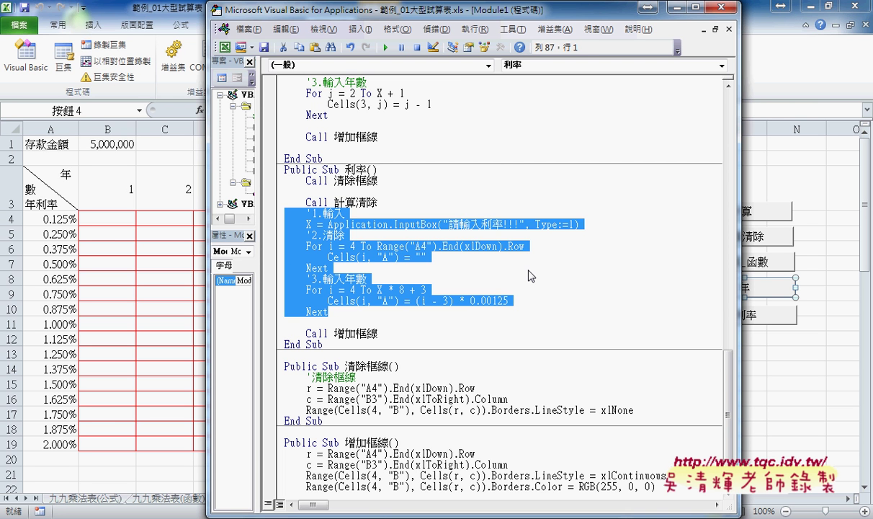
drag(398, 365, 389, 366)
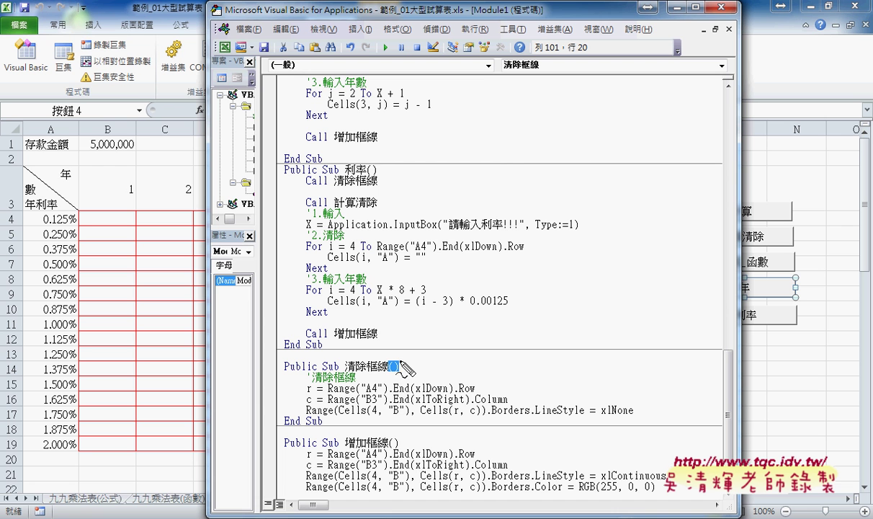
drag(400, 362, 415, 380)
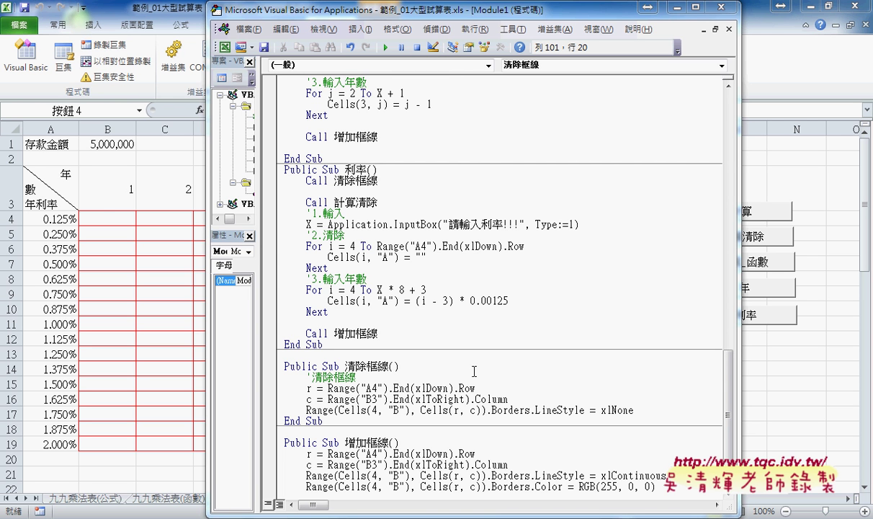
Set breakpoints on the Call 清除框線 and Call 增加框線 lines, then run the 利率 macro
click(270, 181)
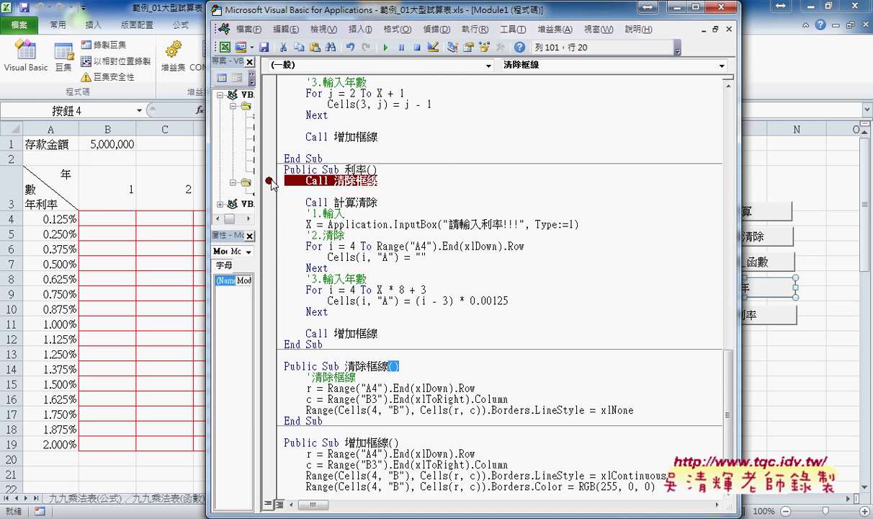
click(267, 333)
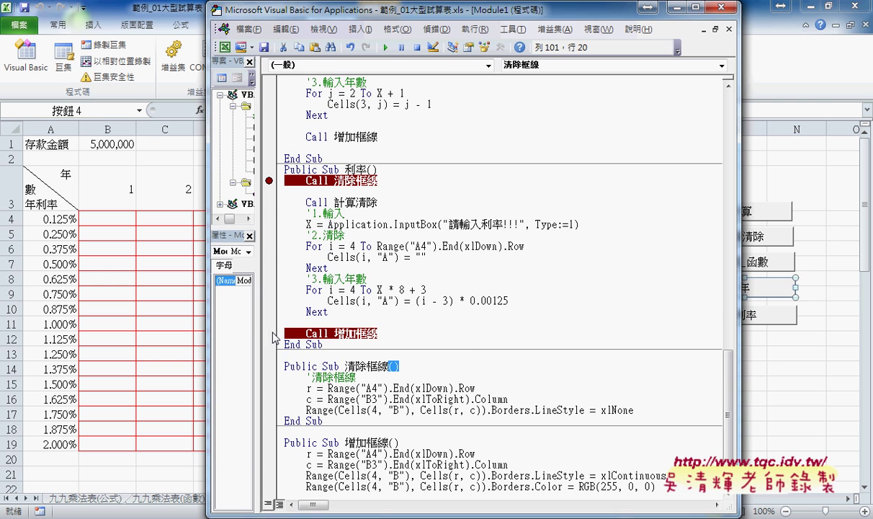
click(785, 368)
click(756, 328)
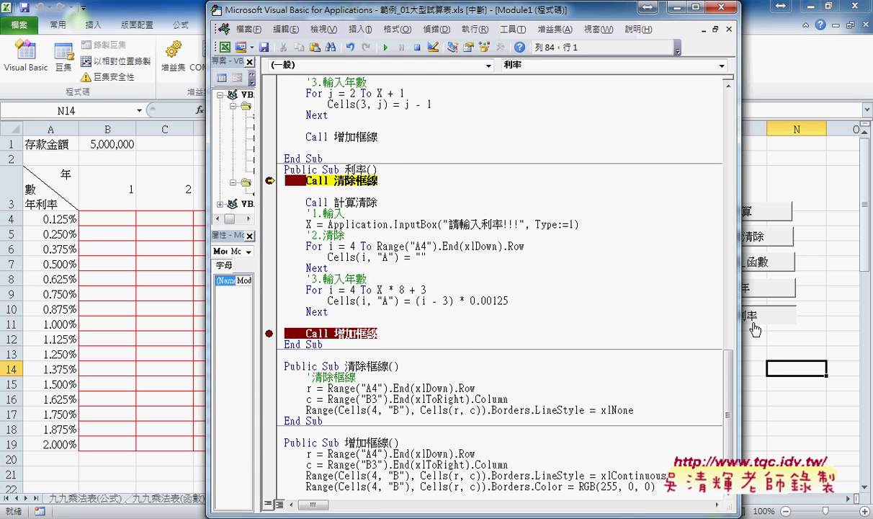
text(1)
key(BackSpace)
Step into 清除框線 with F8, marking how the paused Call line leads to that sub
key(F8)
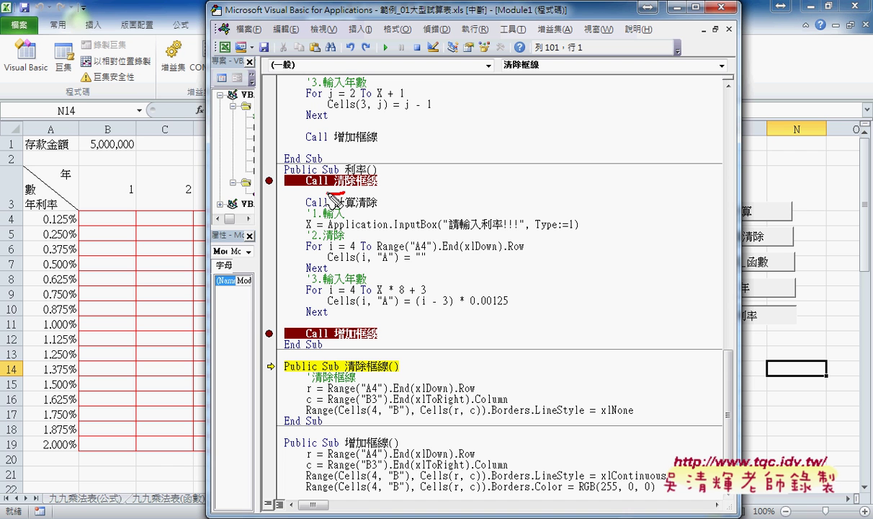
mouse_move(327, 194)
mouse_down()
mouse_move(270, 176)
mouse_move(375, 198)
mouse_up()
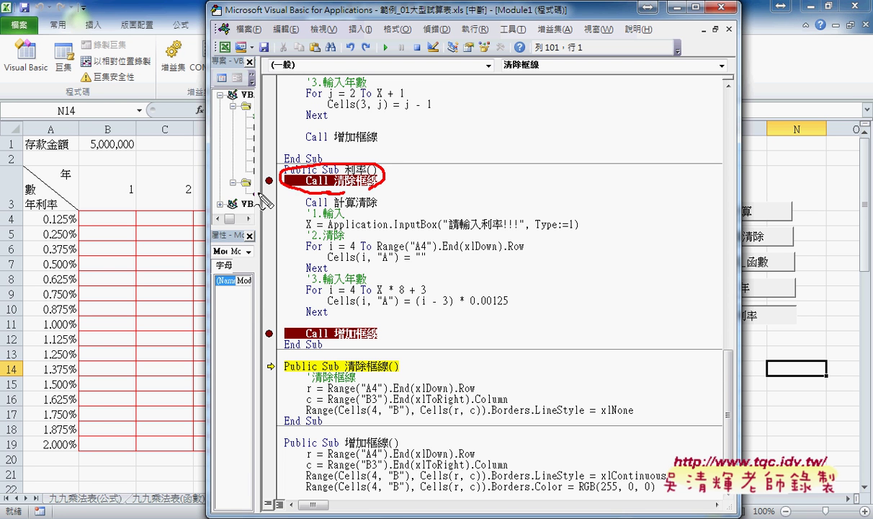
mouse_move(278, 181)
mouse_down()
mouse_move(252, 357)
mouse_move(265, 363)
mouse_up()
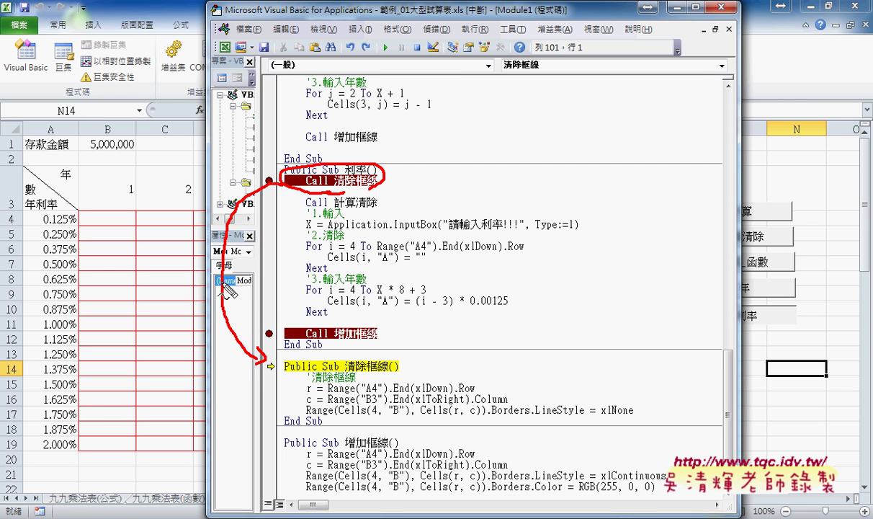
drag(380, 372, 347, 372)
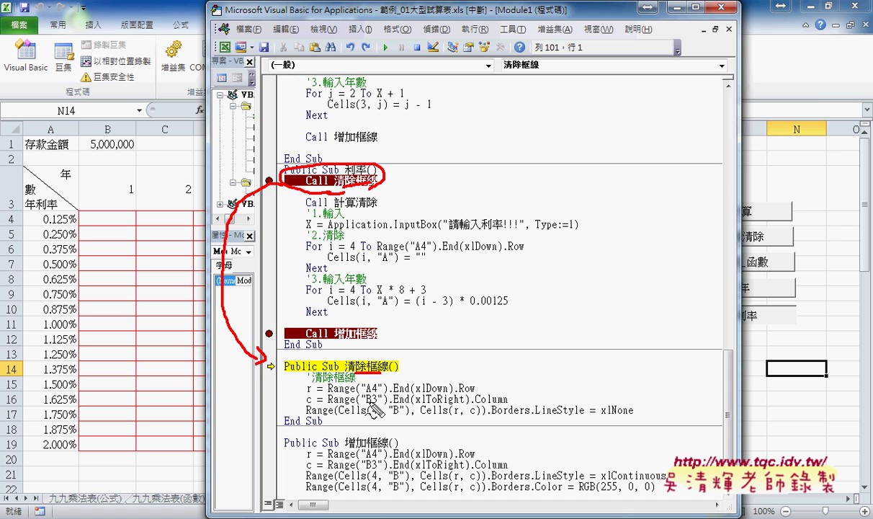
key(Escape)
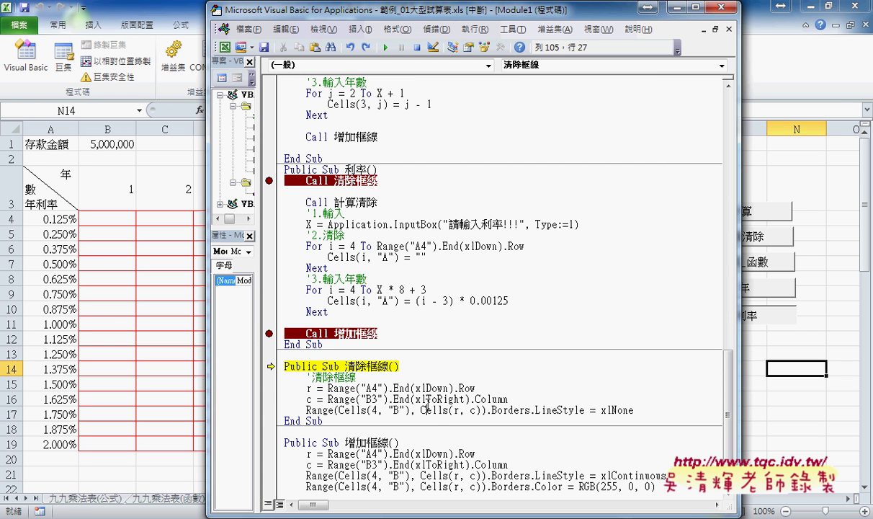
Step through 清除框線 until the table borders are erased, then resume to the rate prompt
key(F8)
key(F8)
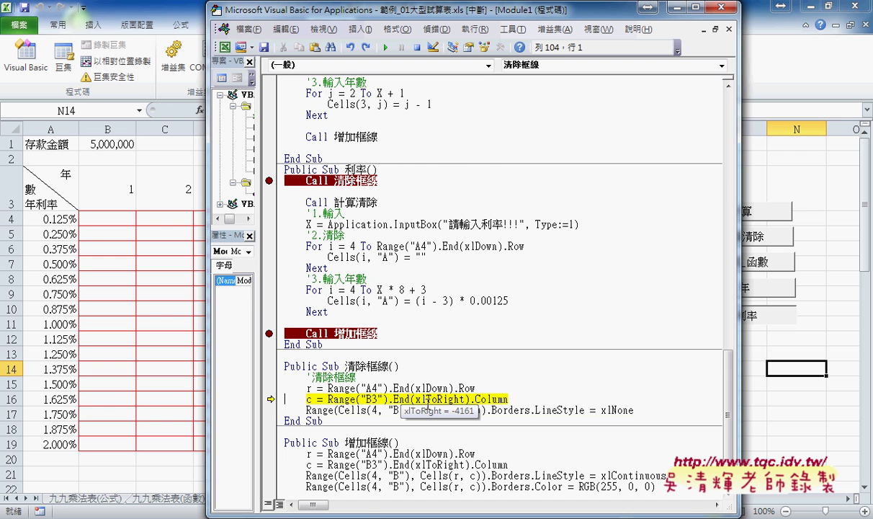
key(F8)
key(F8)
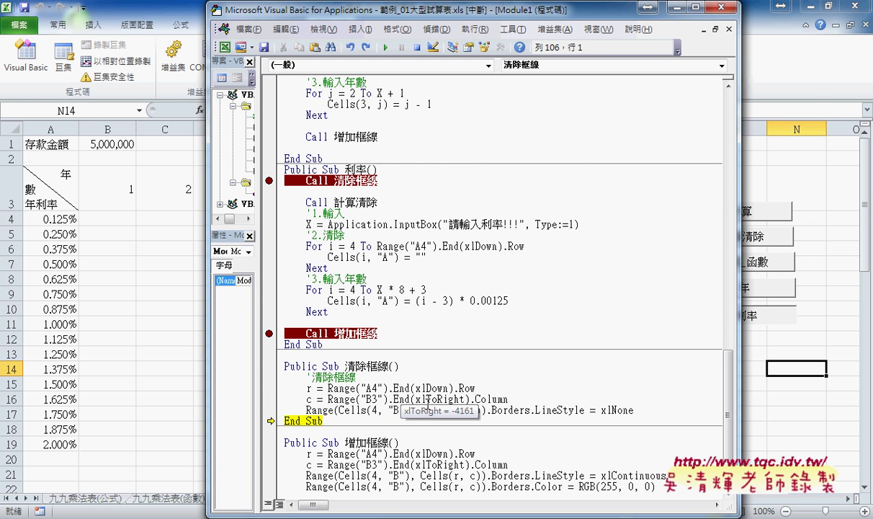
key(F8)
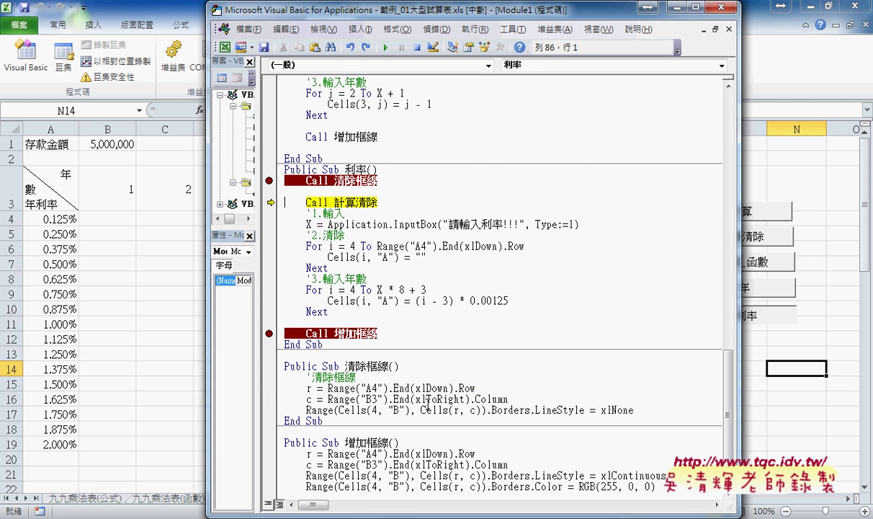
key(F5)
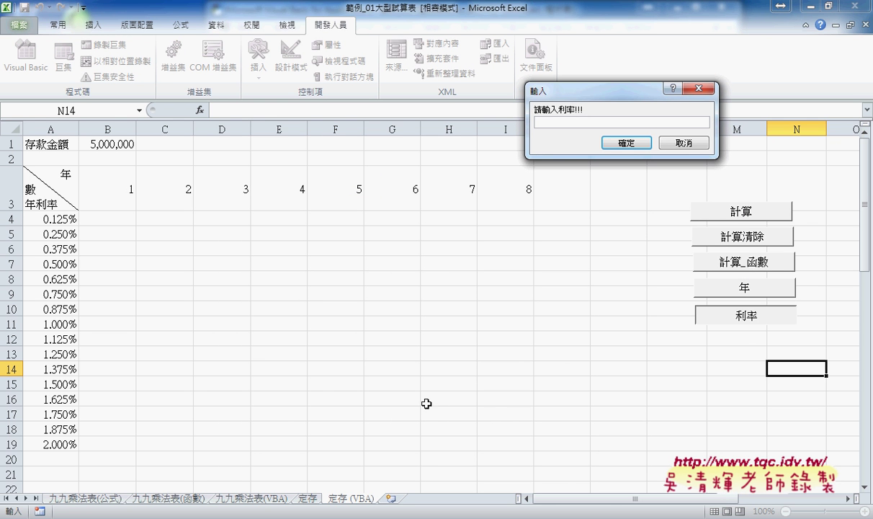
Enter 1 as the rate count and step through the 增加框線 sub line by line
text(1)
key(Return)
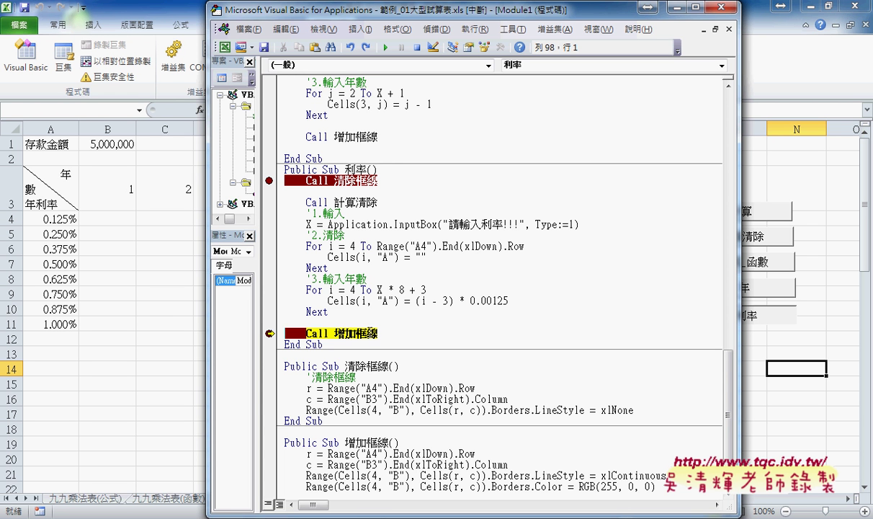
key(F8)
key(F8)
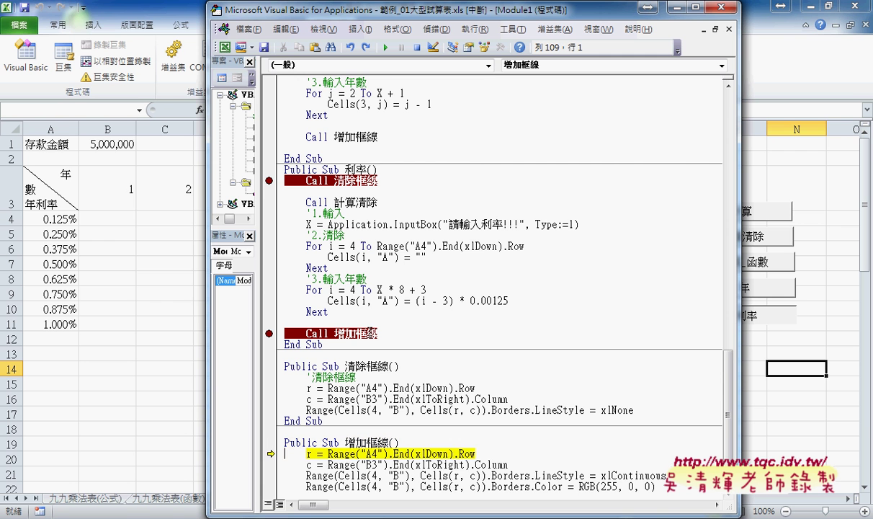
key(F8)
key(F8)
key(F8)
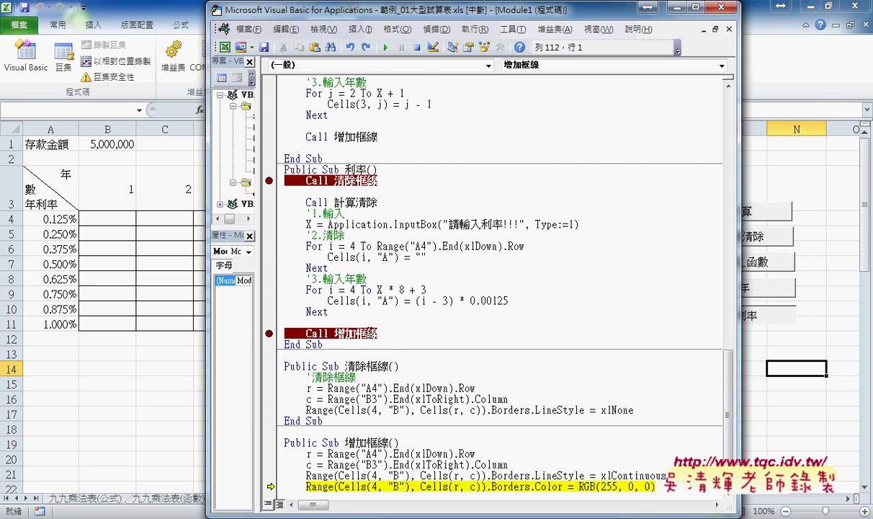
key(F8)
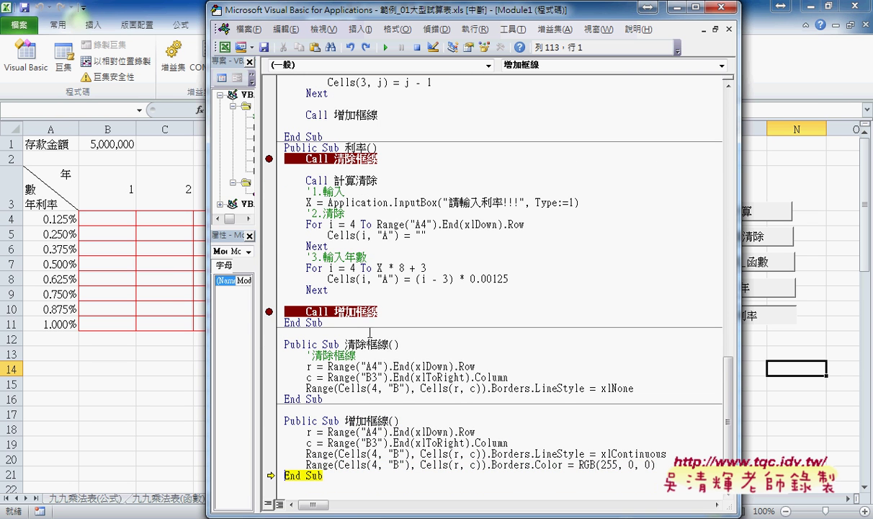
Stop the macro and remove the breakpoints on both Call lines
click(385, 47)
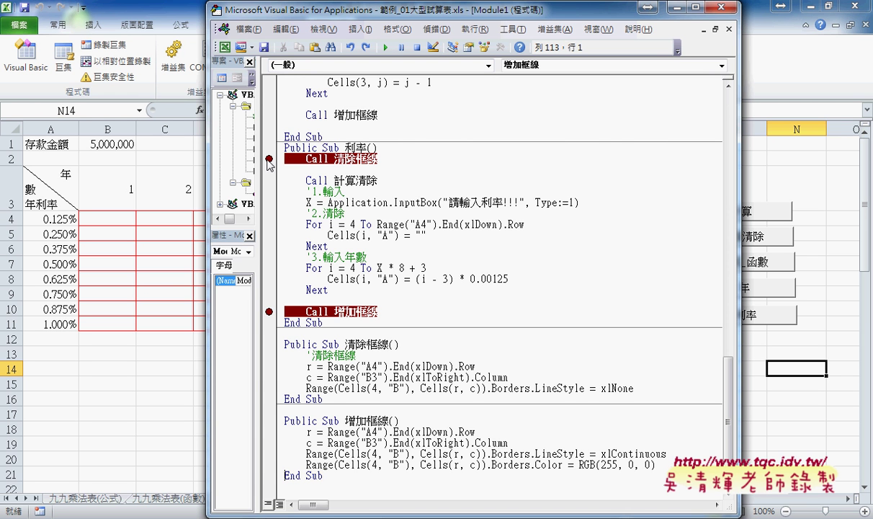
click(269, 159)
click(268, 311)
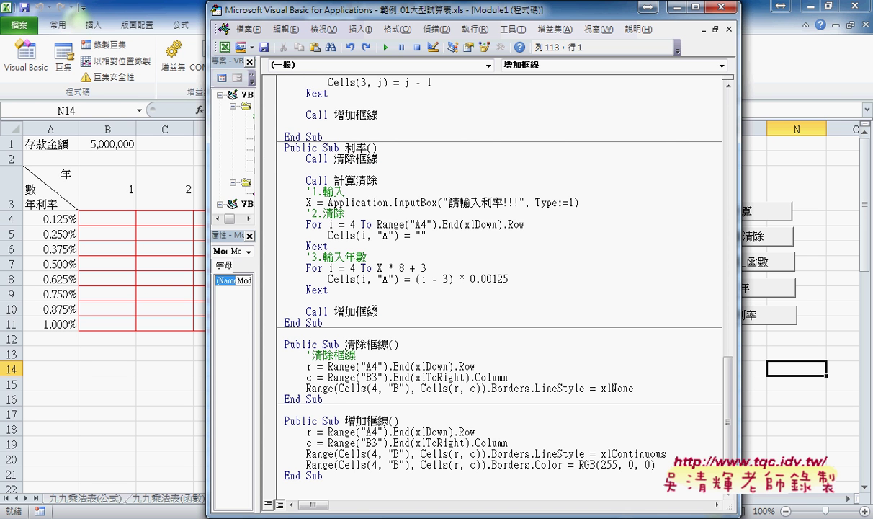
Highlight the Call 清除框線 and Call 增加框線 lines in Sub 利率, then bring up the Google Docs 程式碼 notes
click(317, 158)
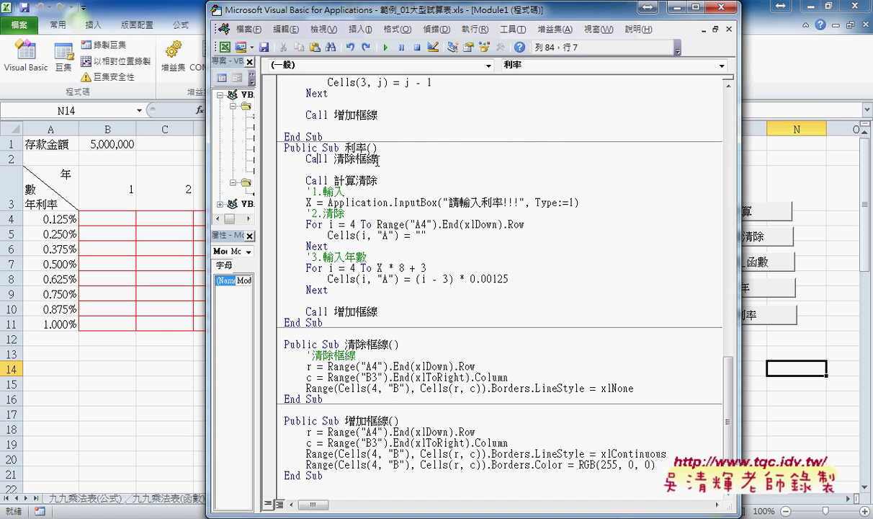
drag(378, 158, 296, 159)
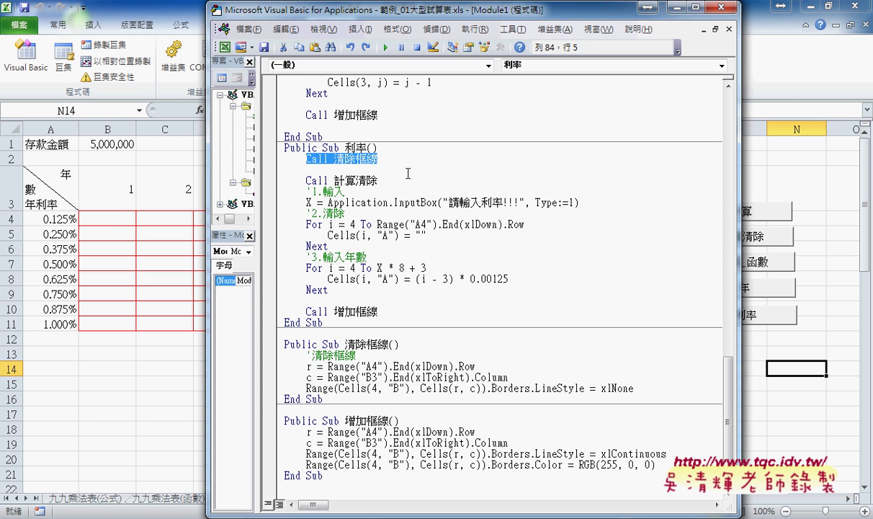
click(417, 377)
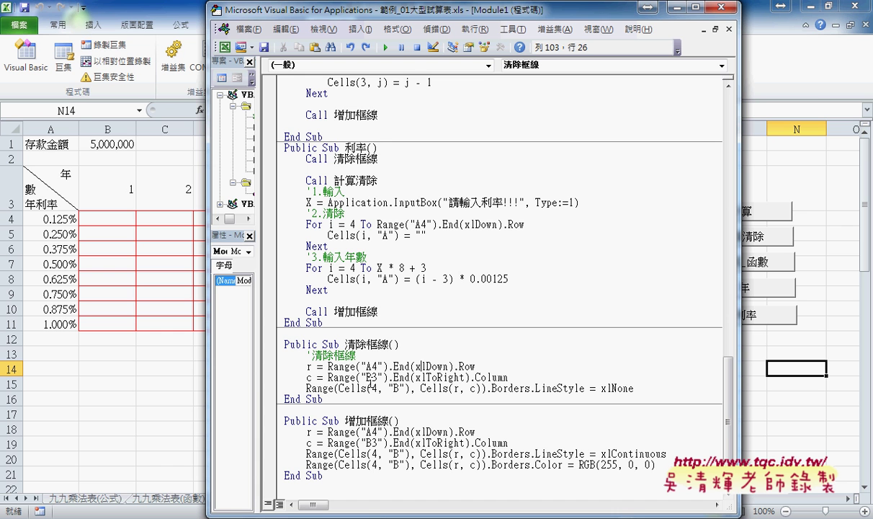
drag(378, 159, 279, 167)
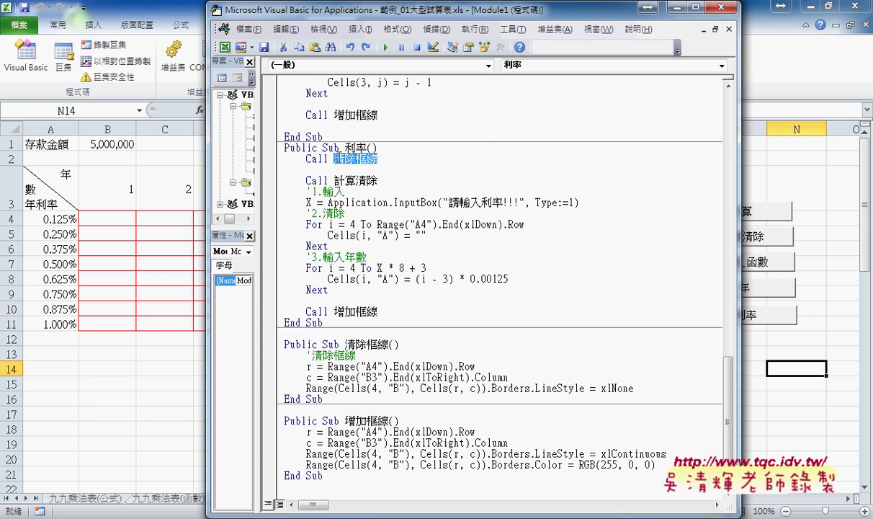
drag(378, 311, 274, 316)
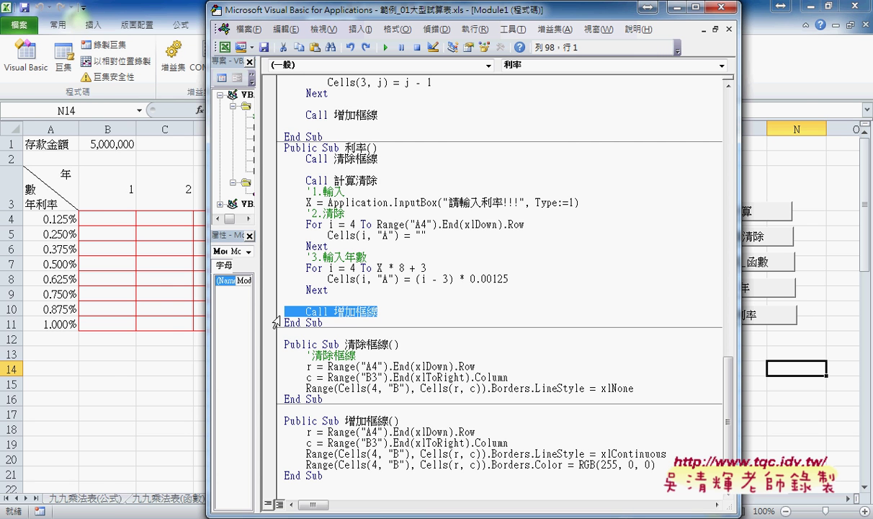
key(Down)
key(Down)
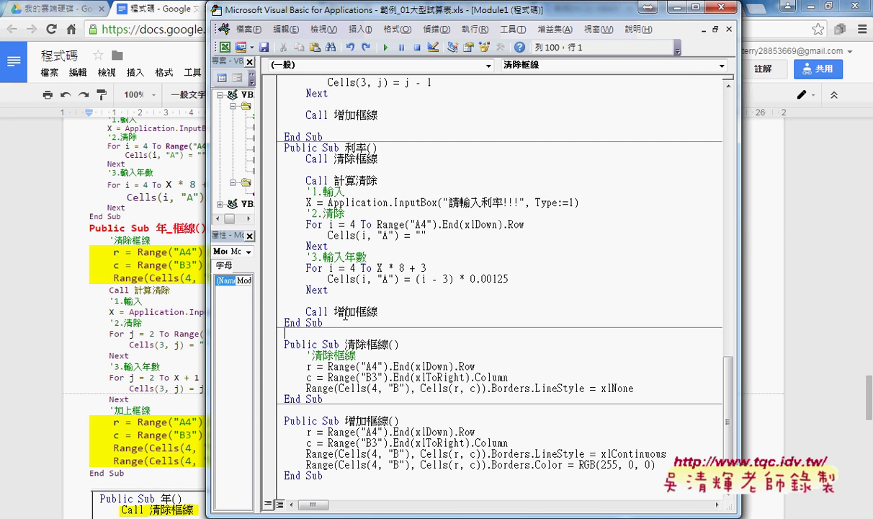
double_click(311, 159)
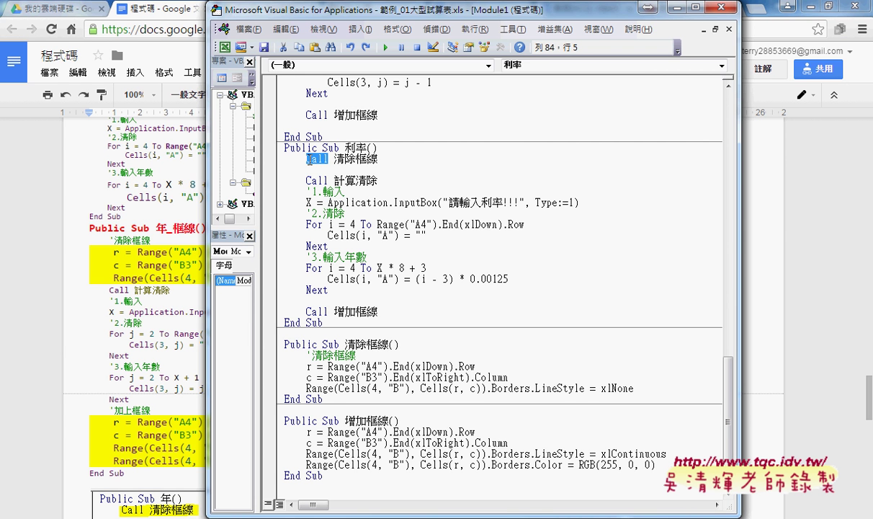
click(342, 159)
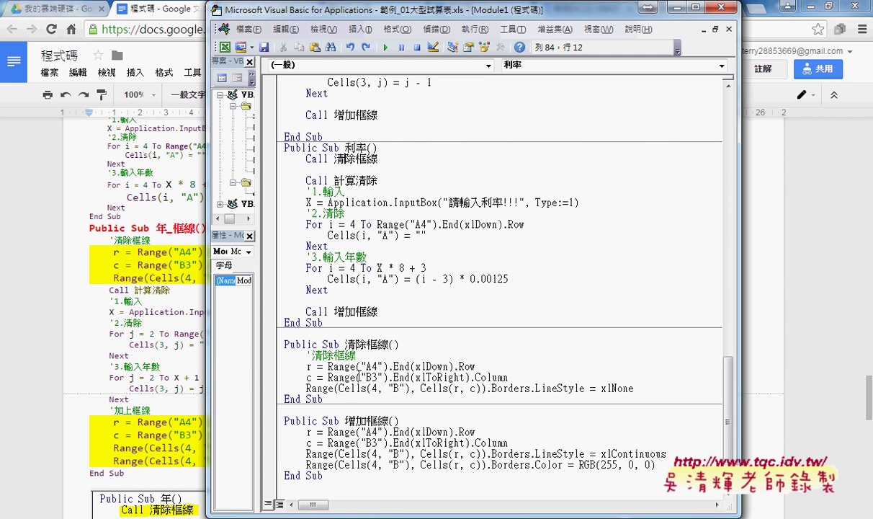